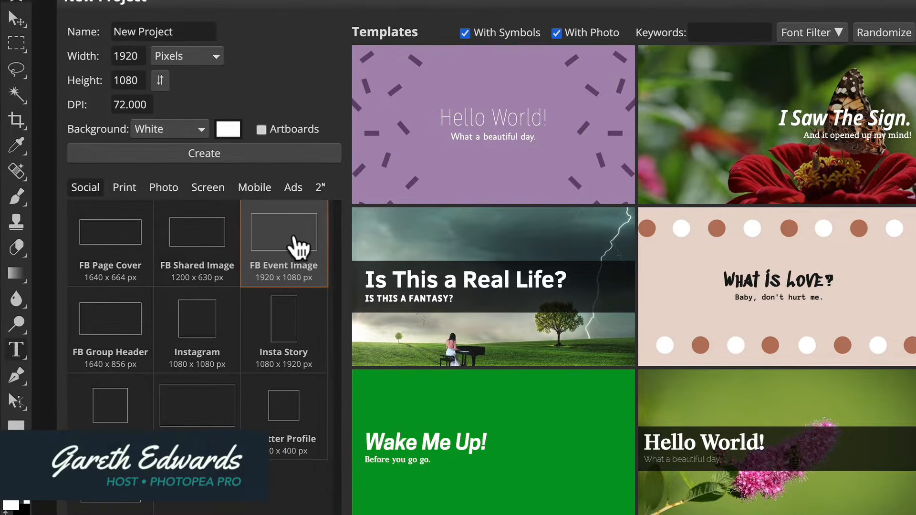
Create a 1920 × 1080 px white project and cover it with the dark texture image, rotated 90° and scaled to about 39%
click(251, 152)
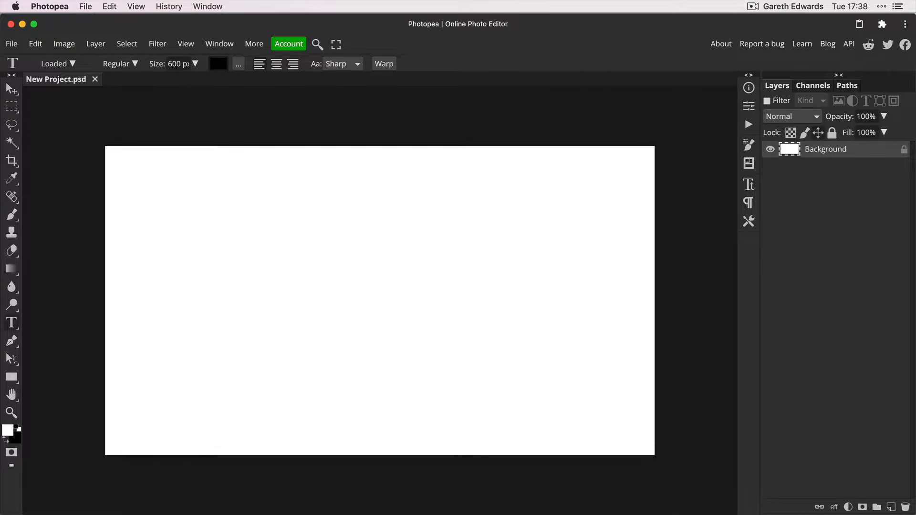
drag(510, 340, 352, 321)
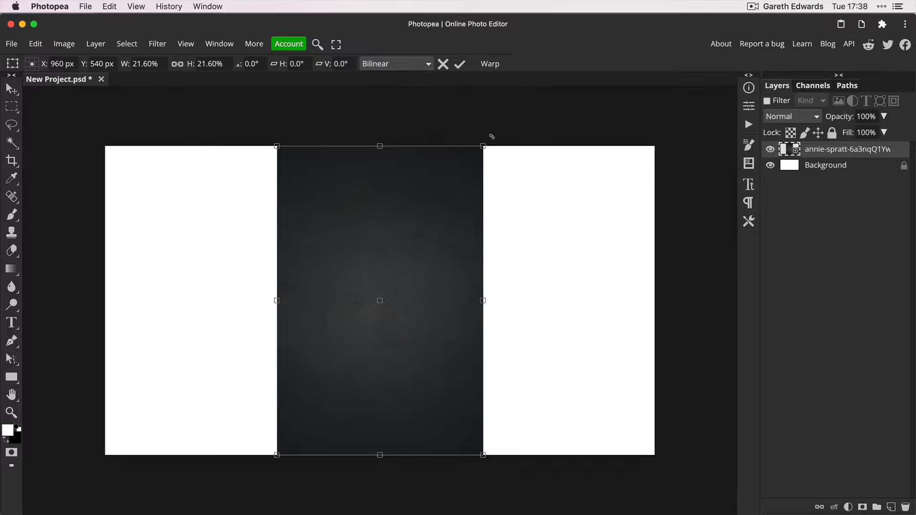
drag(483, 137, 700, 460)
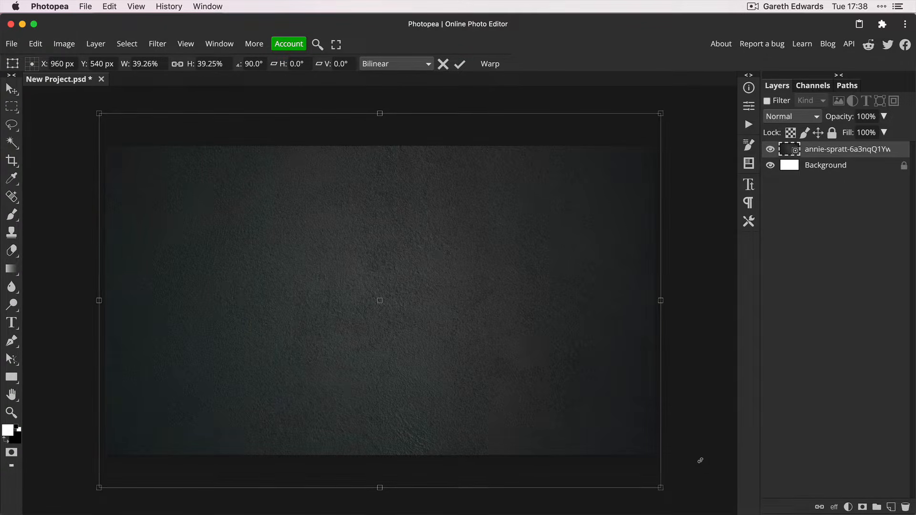
key(Return)
key(t)
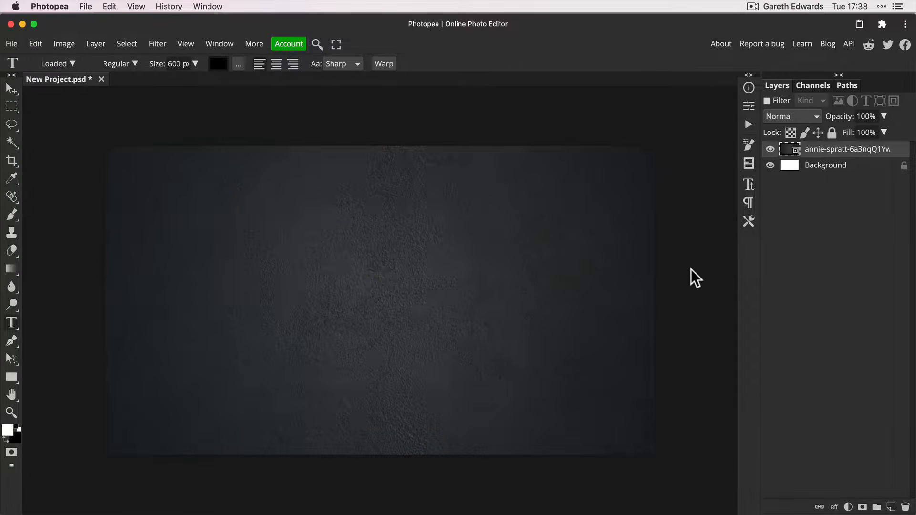
Add a Brightness/Contrast adjustment layer above the texture image with brightness set to -60
click(848, 506)
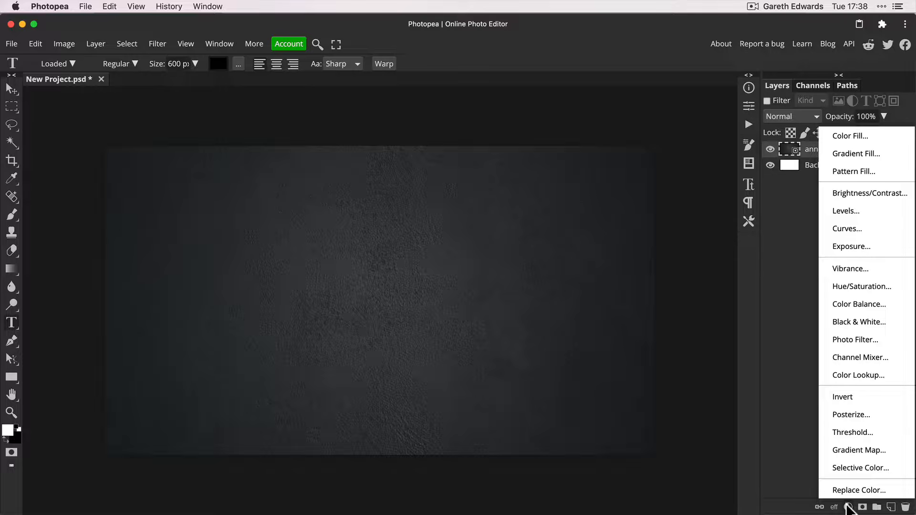
click(861, 193)
click(724, 149)
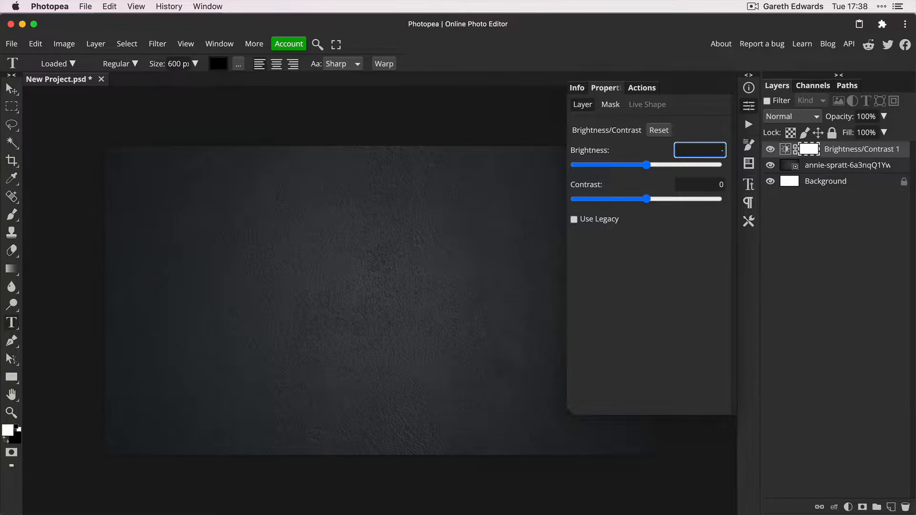
text(-60)
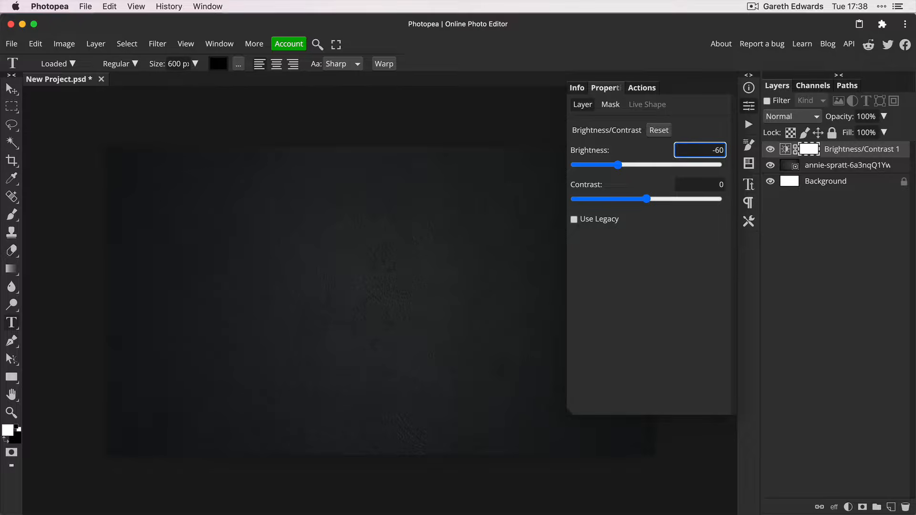
click(815, 207)
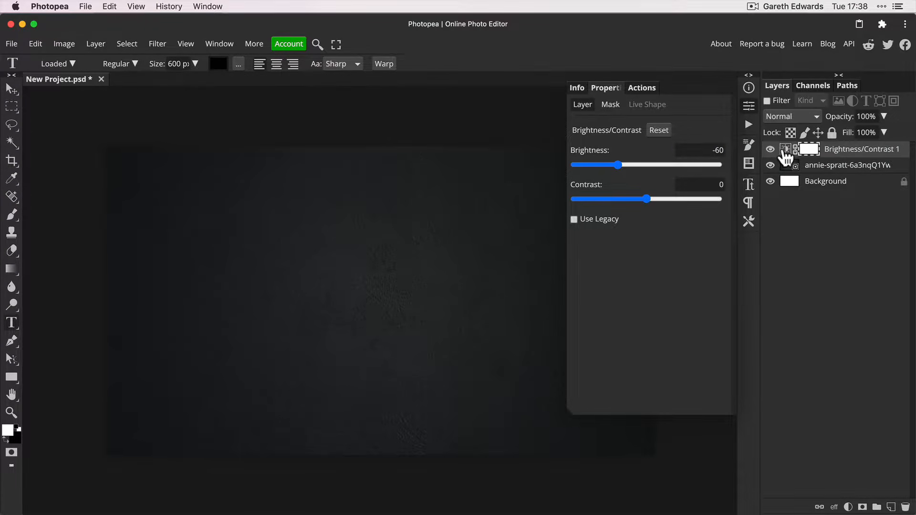
click(751, 107)
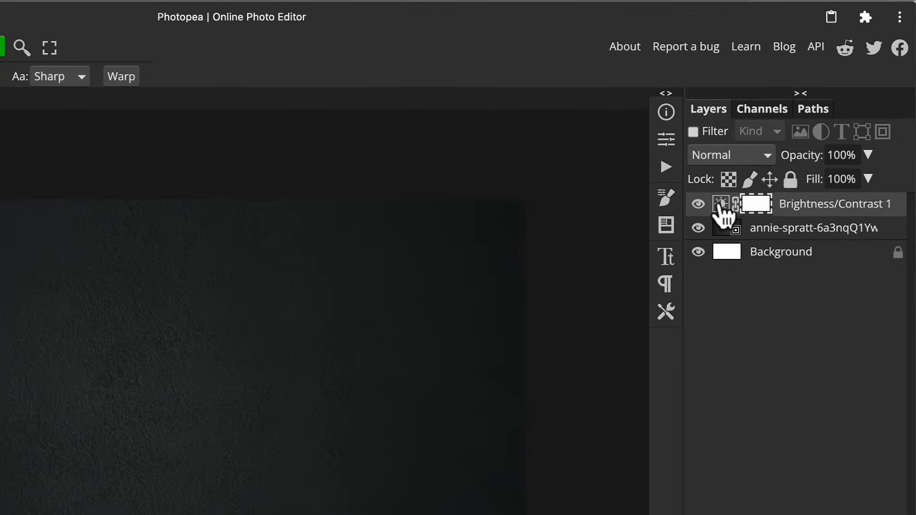
Group the Brightness/Contrast layer and the texture image layer into a folder named BG
click(720, 204)
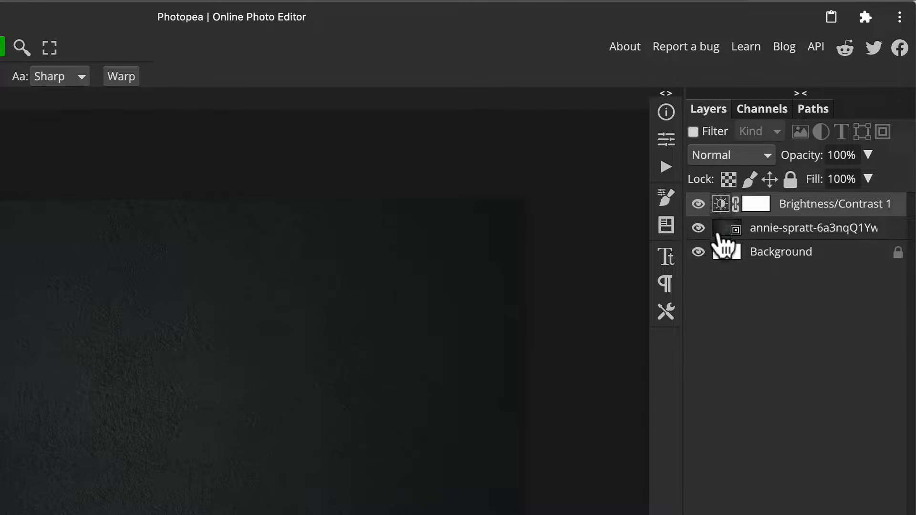
click(724, 233)
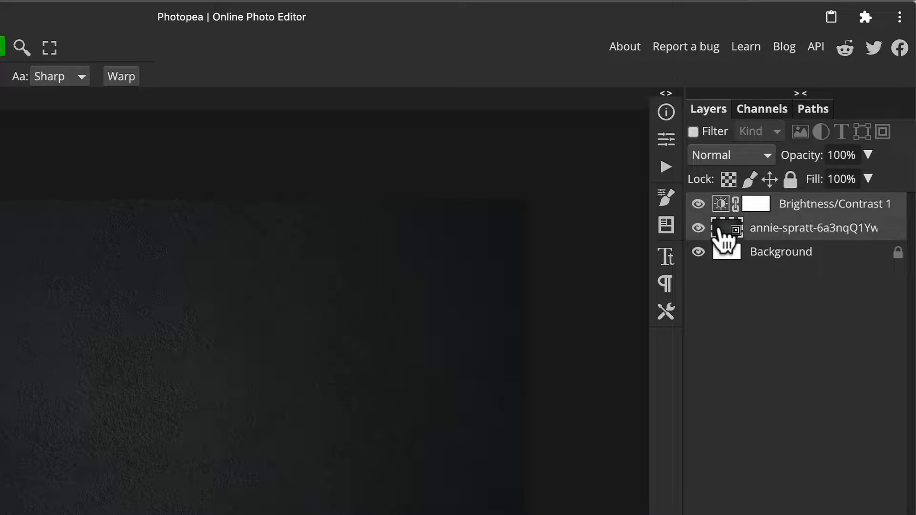
key(ctrl+g)
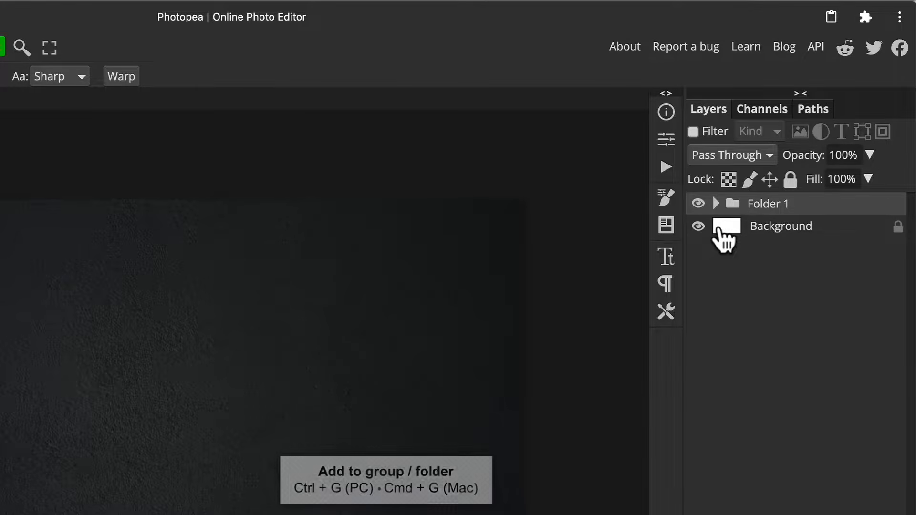
double_click(769, 205)
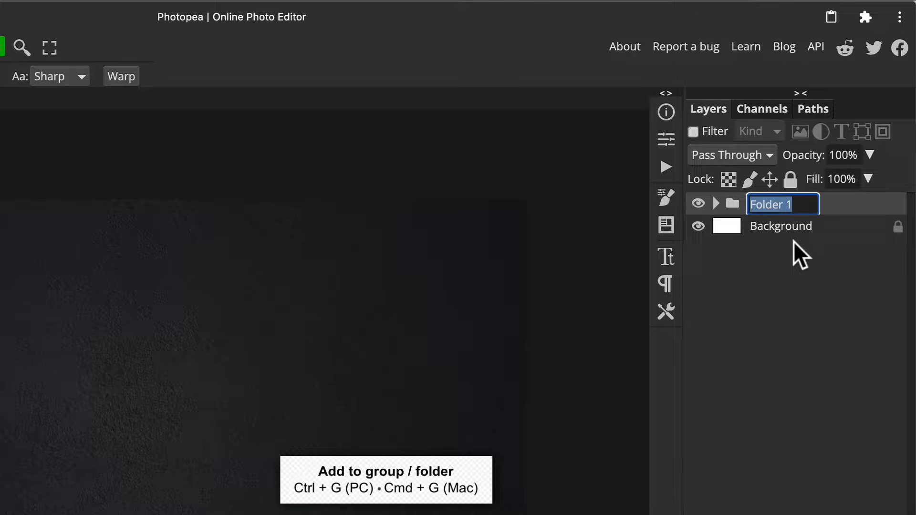
text(BG)
key(Return)
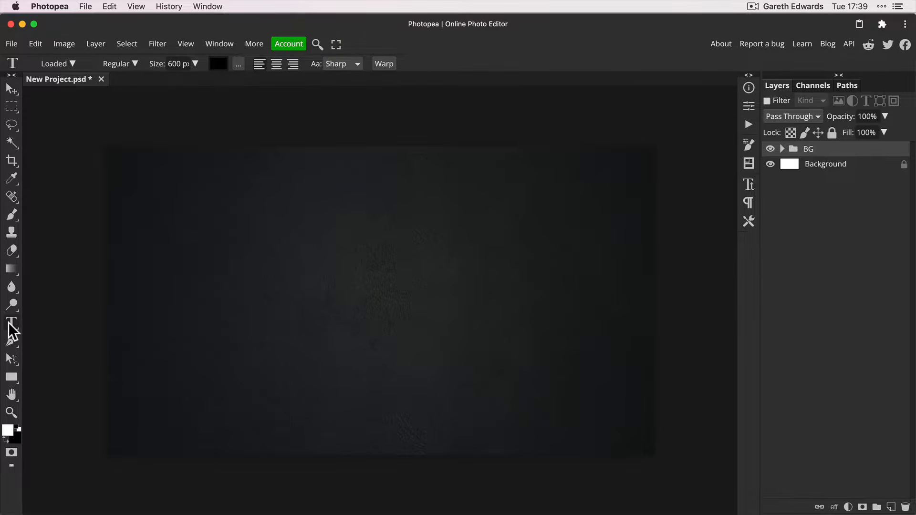
Add a text layer reading "Gold" above the BG folder and move it to the middle of the canvas
click(376, 282)
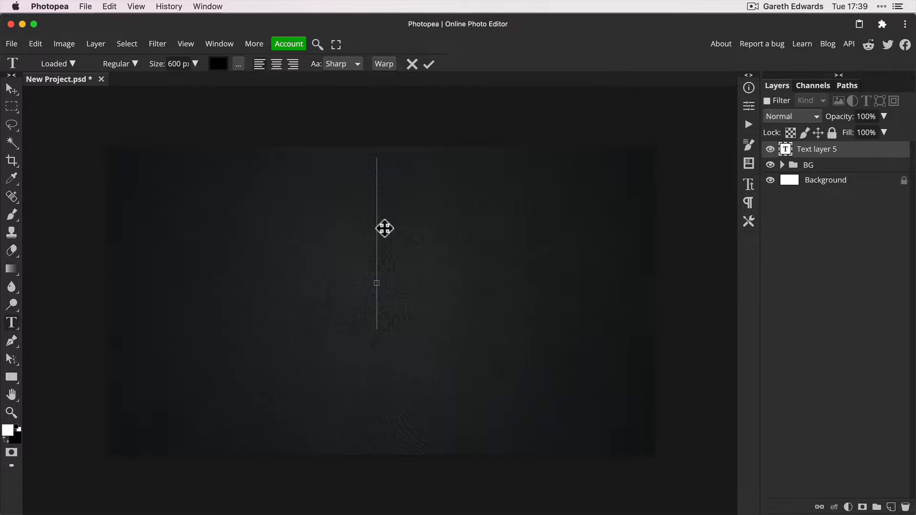
text(GOLD)
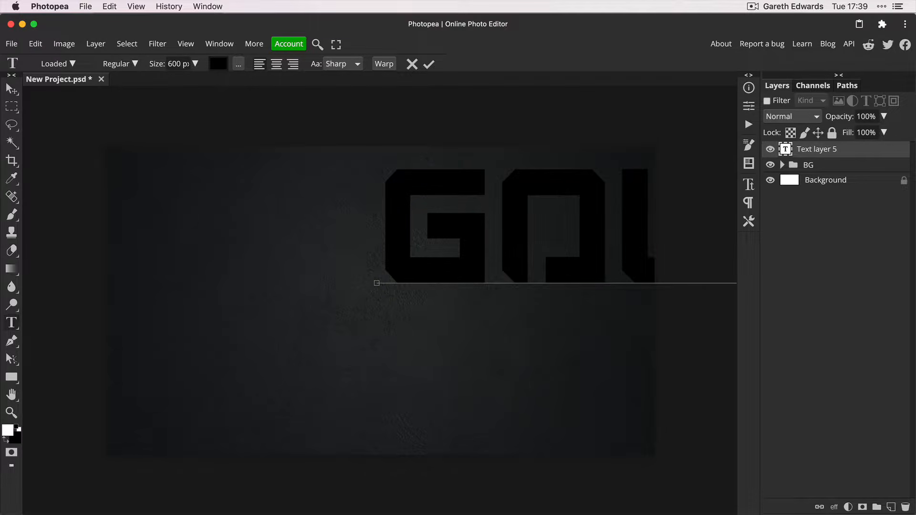
click(11, 89)
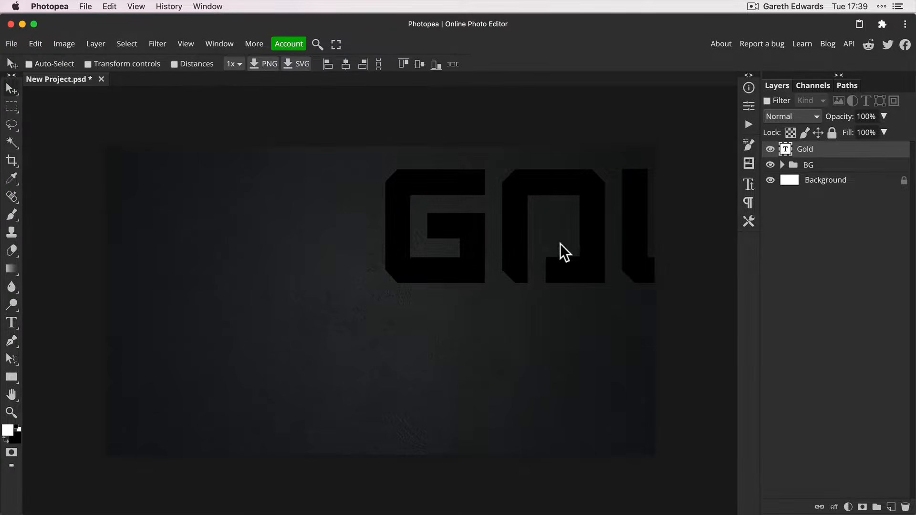
drag(597, 236, 379, 301)
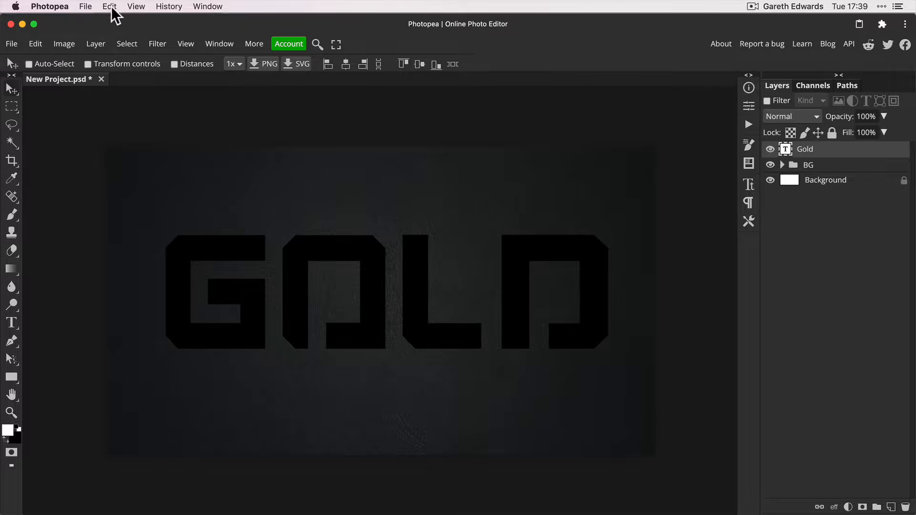
Change the font of the "Gold" text layer to Lobster
click(748, 184)
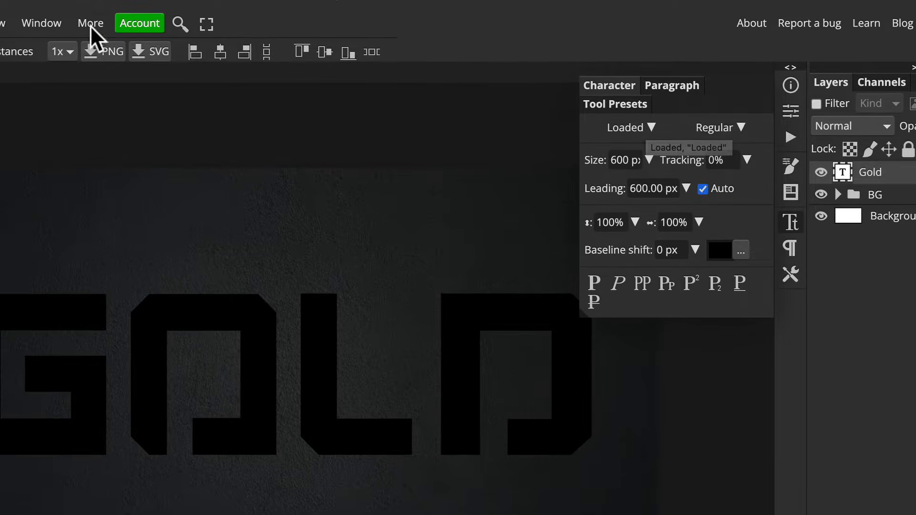
click(40, 19)
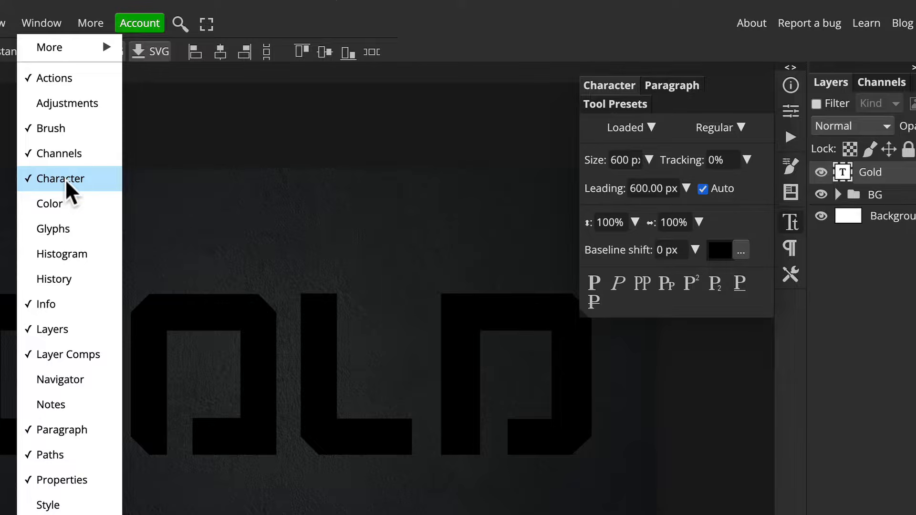
click(256, 136)
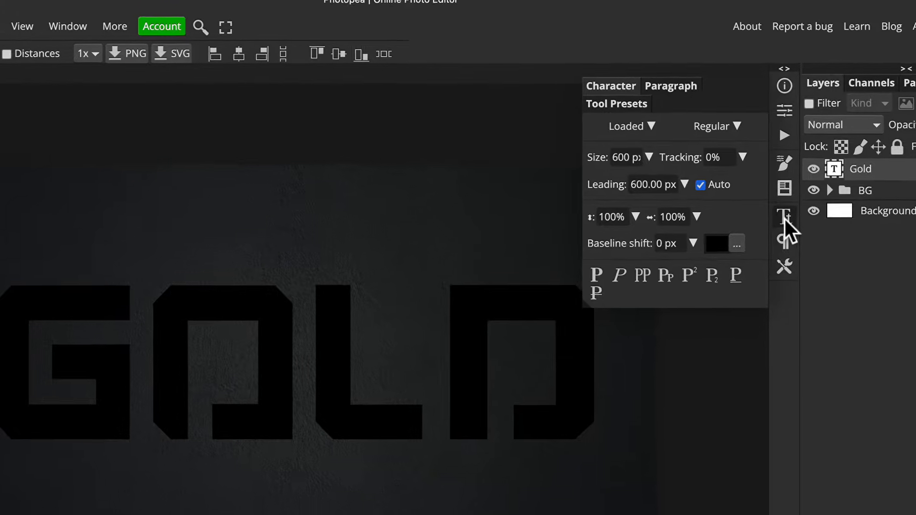
click(651, 126)
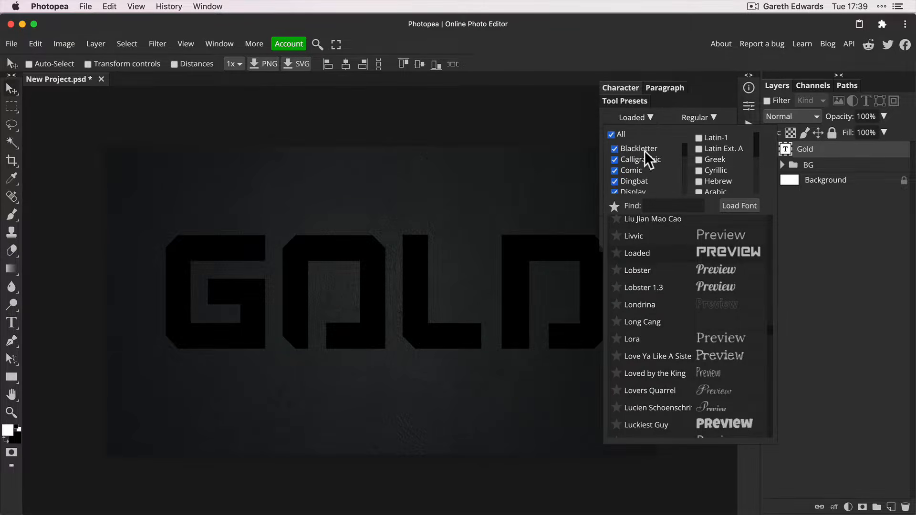
click(646, 270)
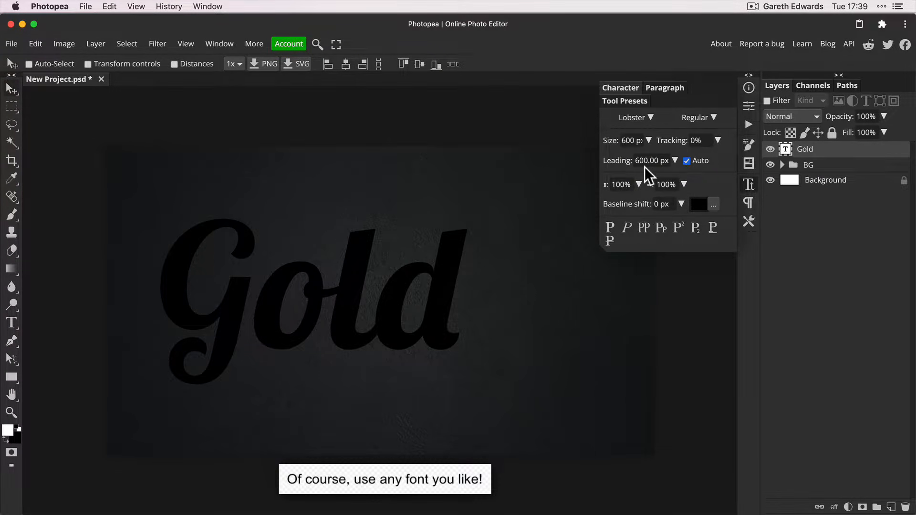
Set the "Gold" text size to 800 px and reposition the text at the centre of the canvas
drag(624, 139, 654, 136)
text(800)
key(Return)
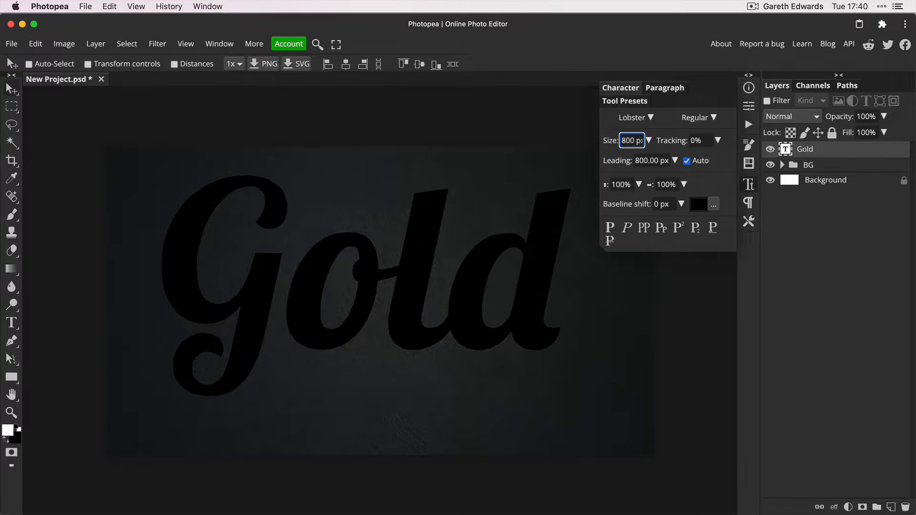
click(11, 87)
drag(405, 291, 419, 308)
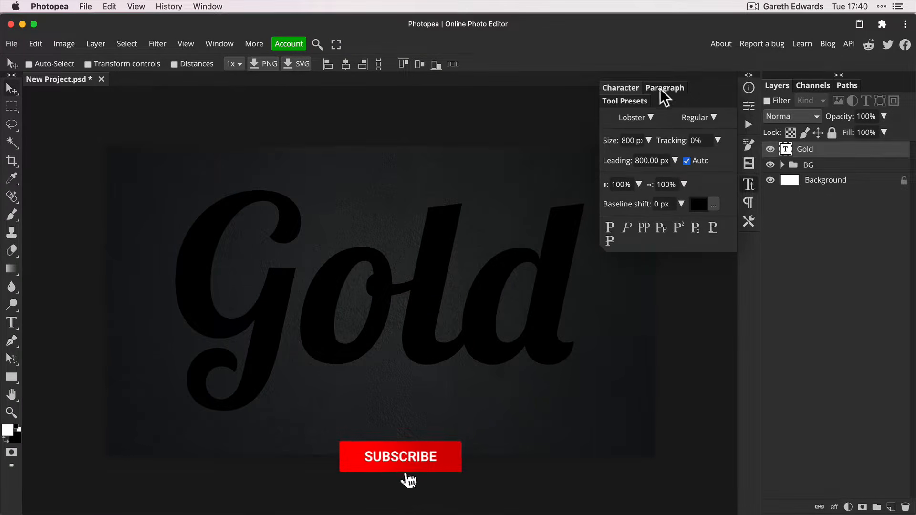
click(750, 185)
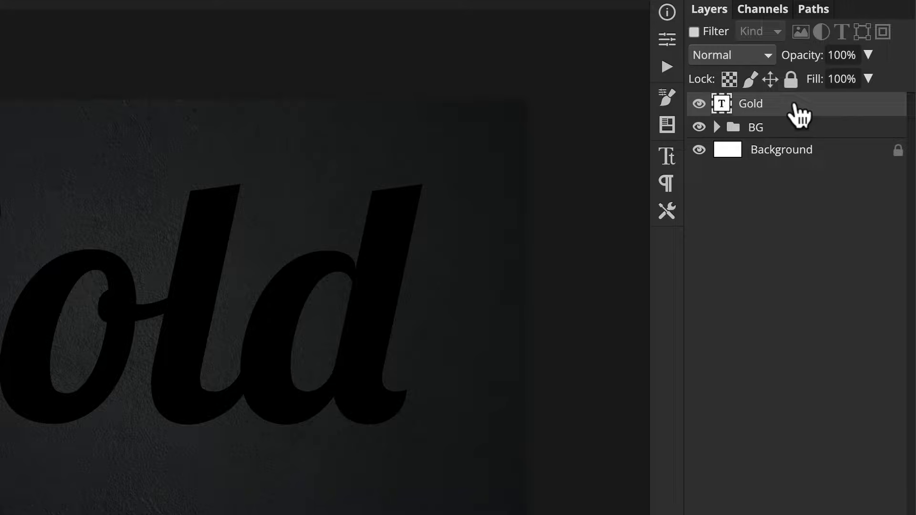
Enable the Bevel and Emboss layer style on the Gold text layer and show its settings, keeping the dialog clear of most of the text
double_click(795, 115)
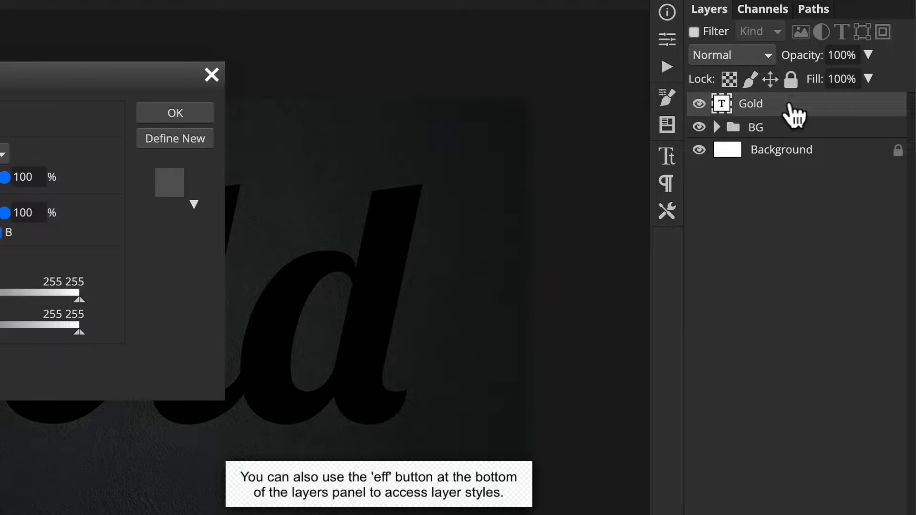
drag(14, 74, 559, 269)
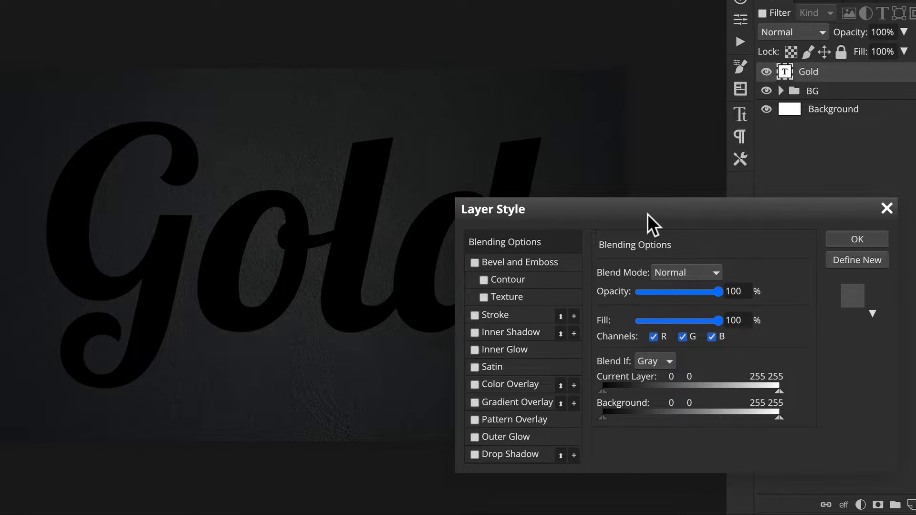
drag(648, 214, 647, 215)
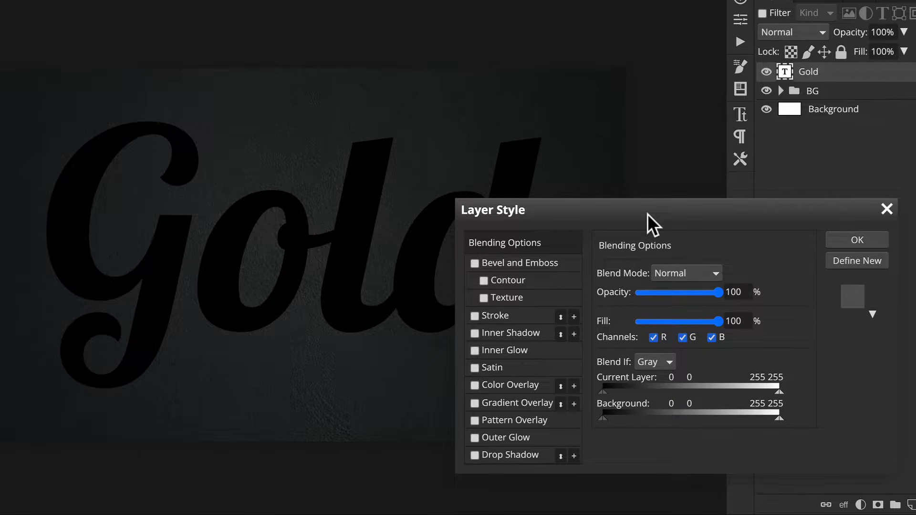
click(474, 263)
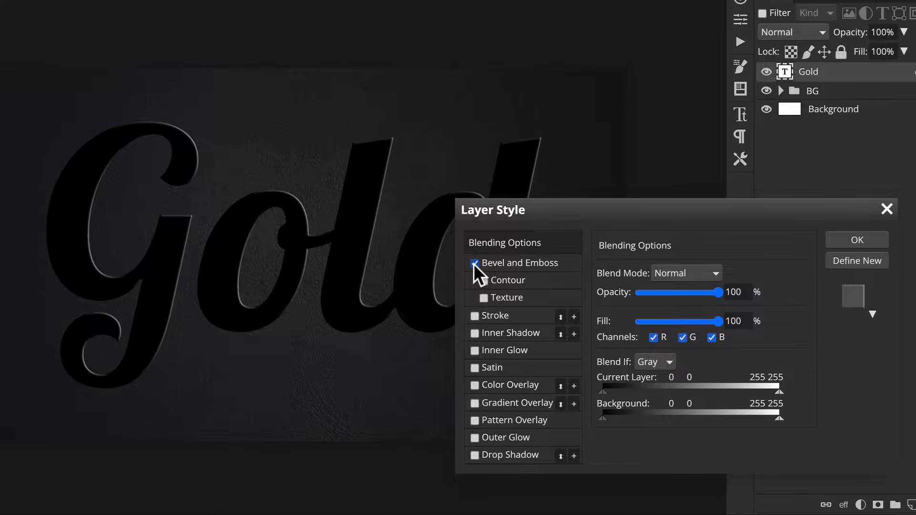
click(503, 265)
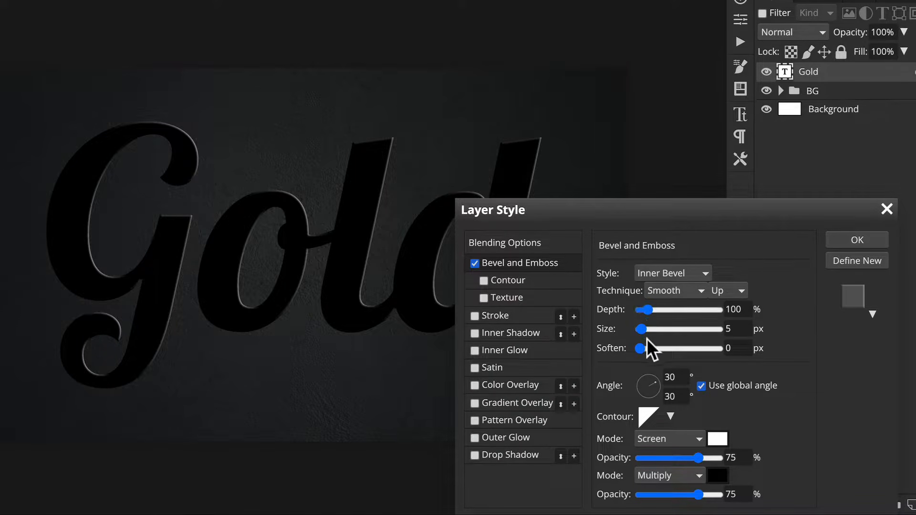
Set the Bevel and Emboss size to 20 px and its depth to 400%
click(727, 328)
text(20)
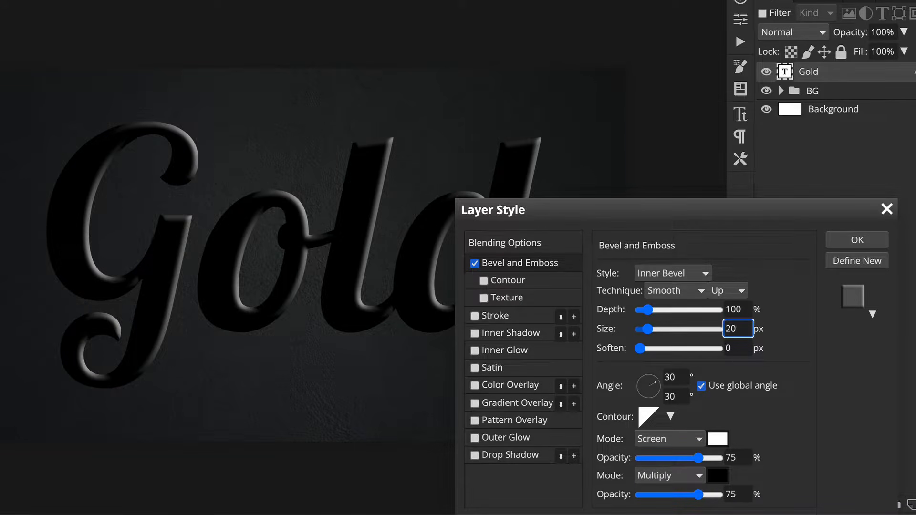
click(738, 308)
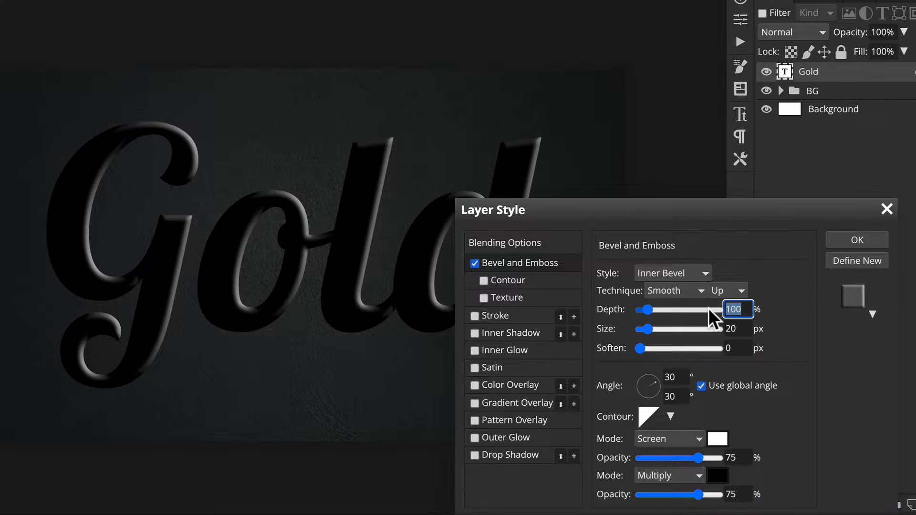
text(400)
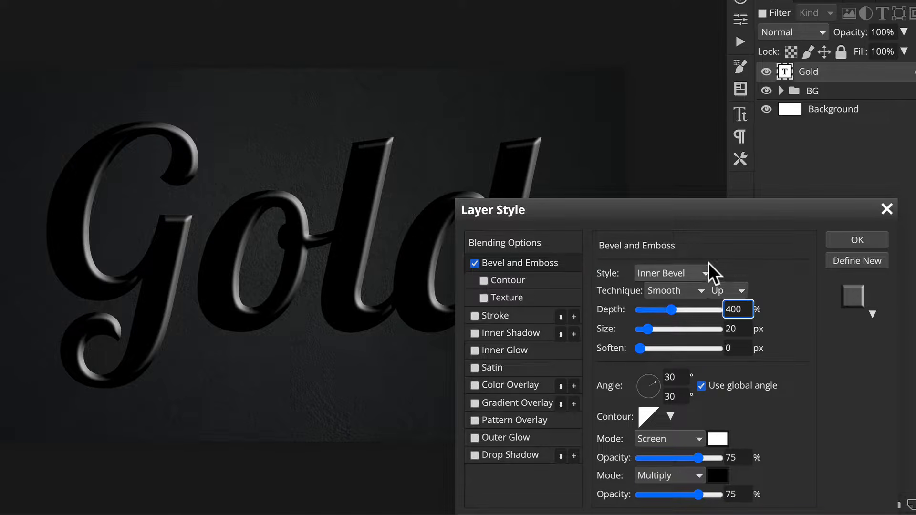
click(761, 238)
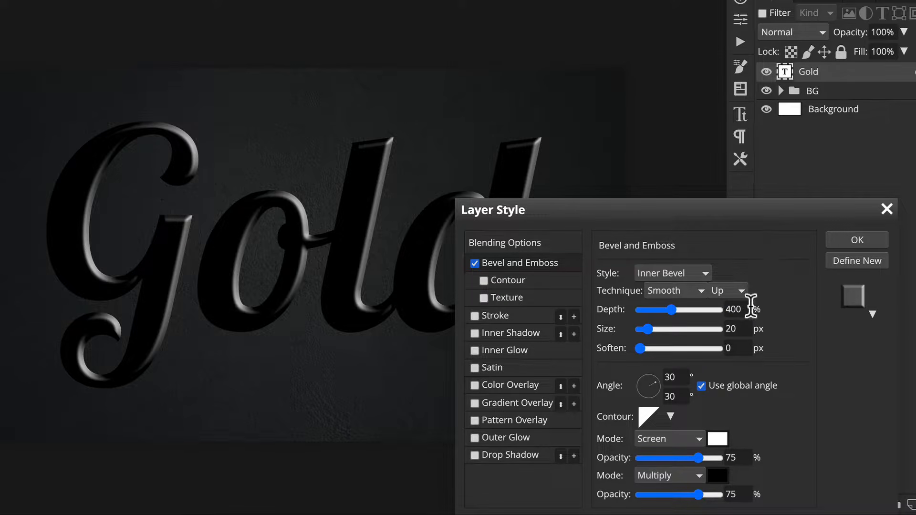
Set the Bevel and Emboss light angle to 90° and its altitude to 50°
double_click(674, 377)
text(90)
double_click(677, 397)
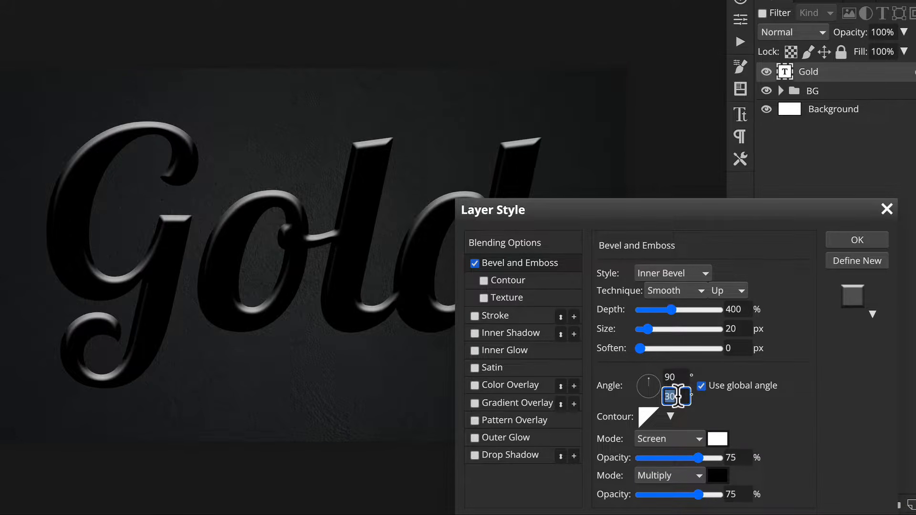
text(50)
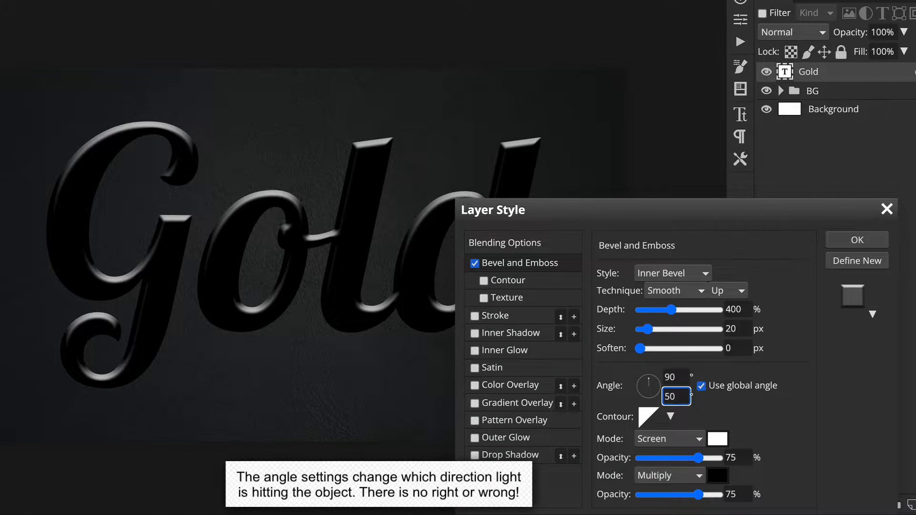
key(Return)
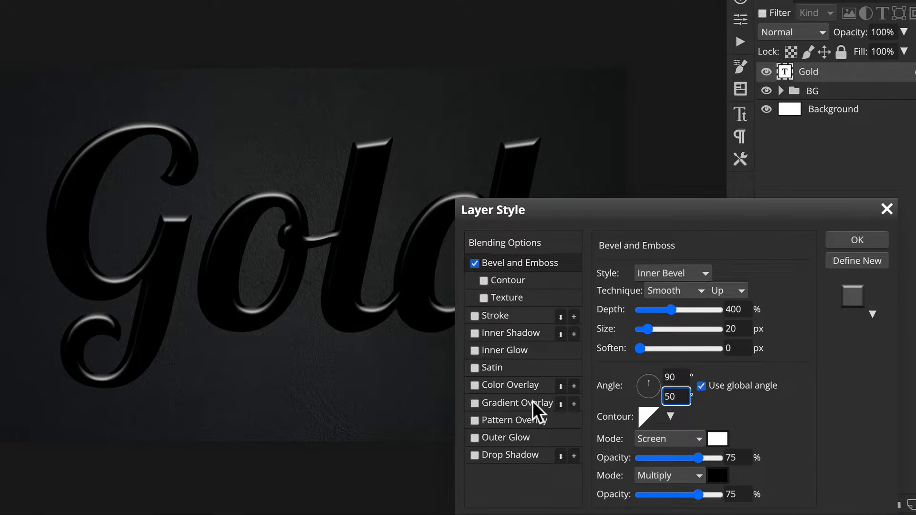
Add a linear black-to-white Gradient Overlay at 90° to the Gold text layer and apply the layer styles
click(474, 403)
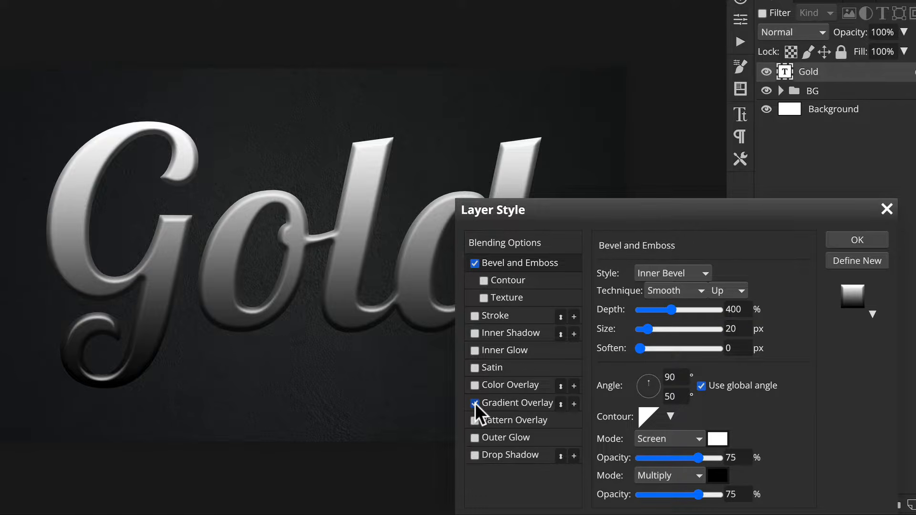
click(523, 402)
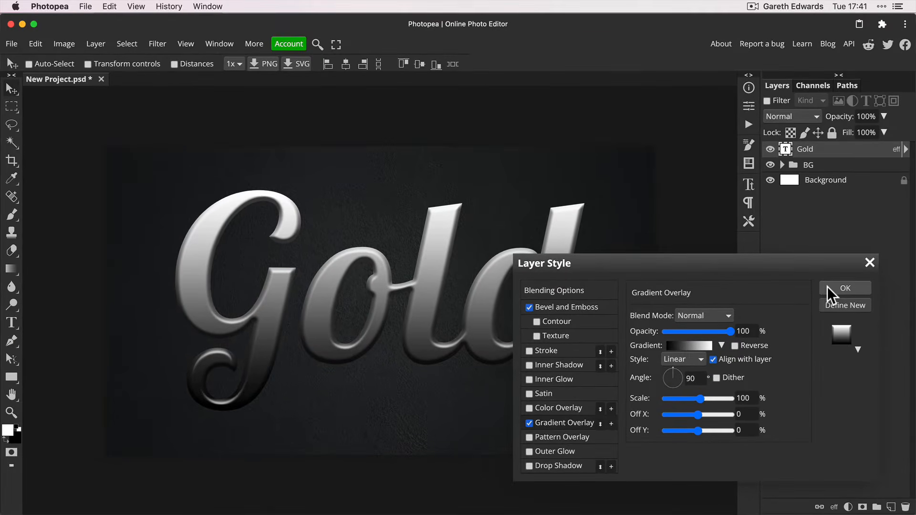
click(839, 241)
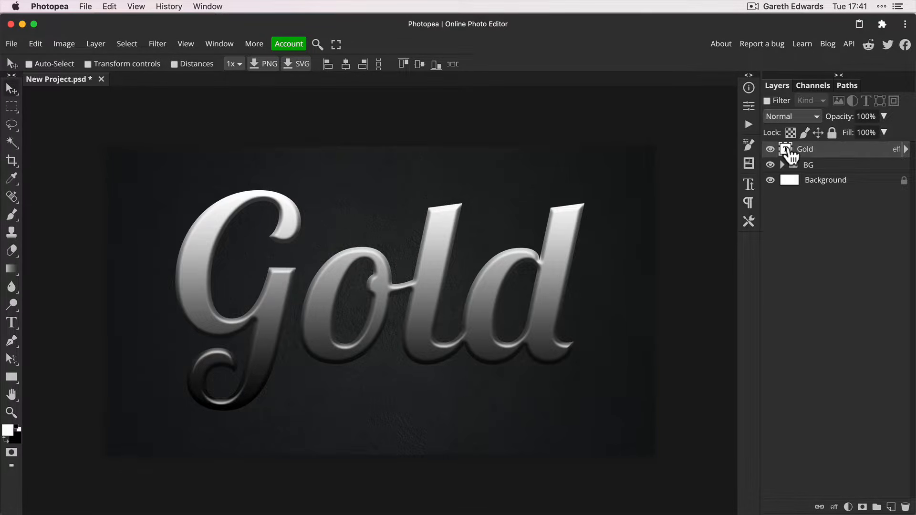
Group the Gold text layer into a folder and rename the folder "Text"
key(ctrl+g)
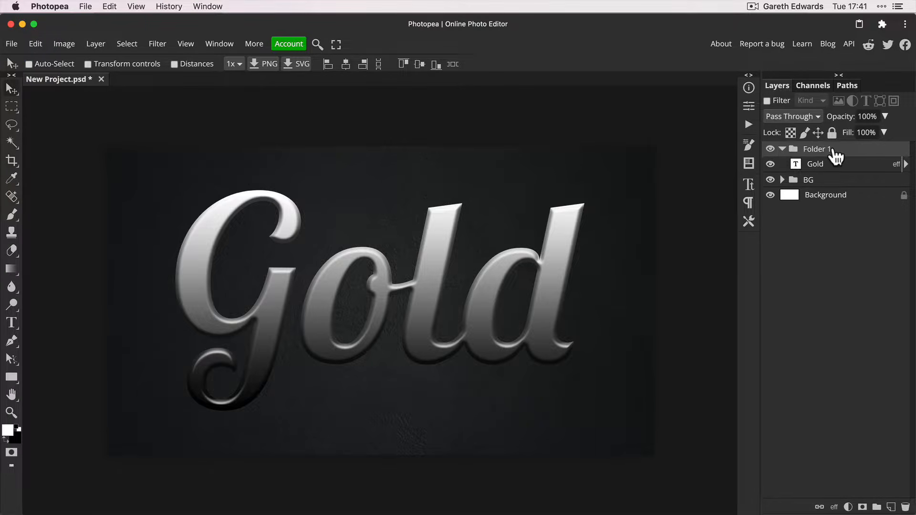
double_click(817, 150)
text(Text)
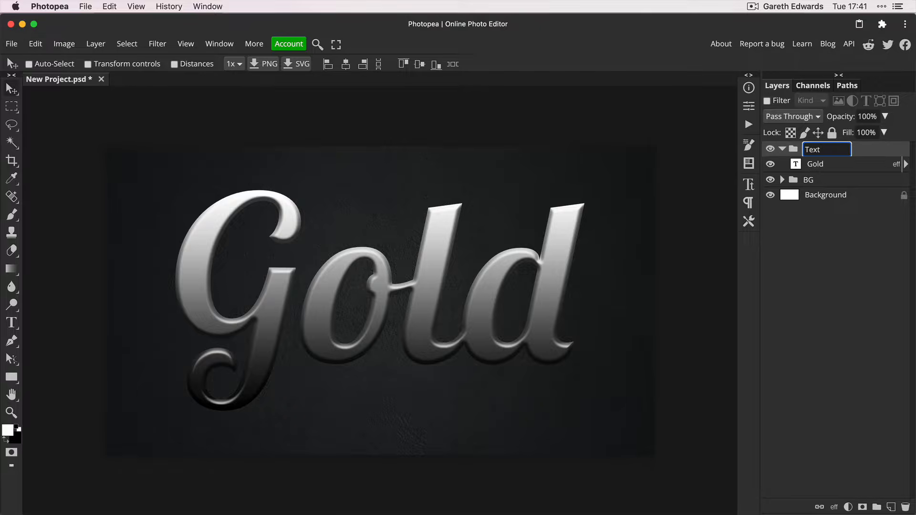
key(Return)
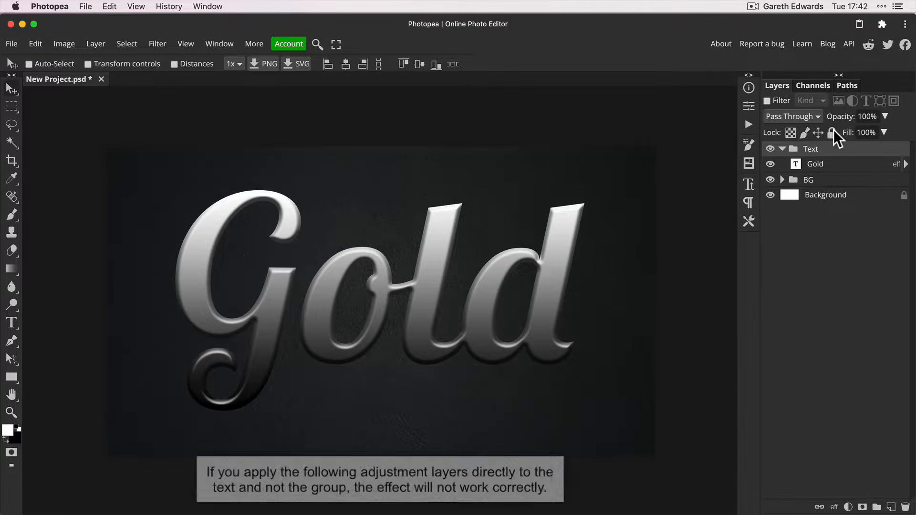
Add a Drop Shadow to the Text group with 57% opacity, 27 px distance and an increased size, and apply it
double_click(851, 151)
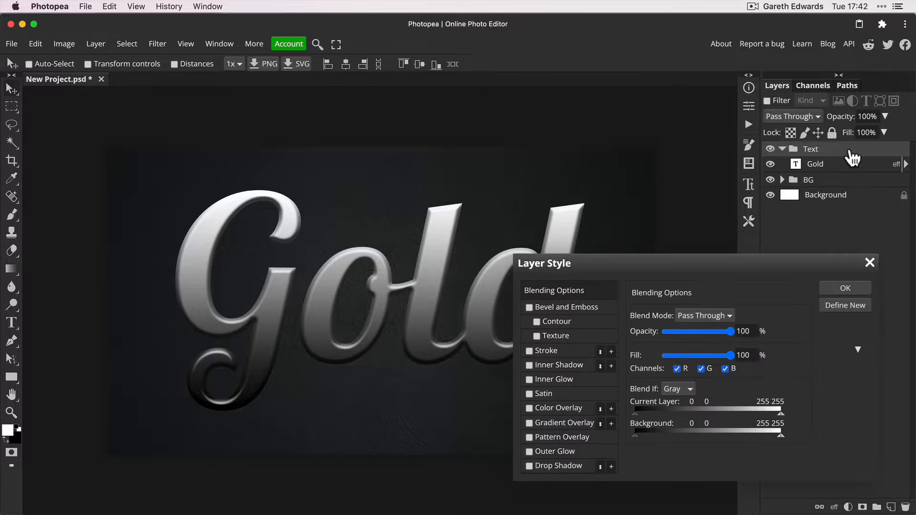
drag(715, 265, 711, 160)
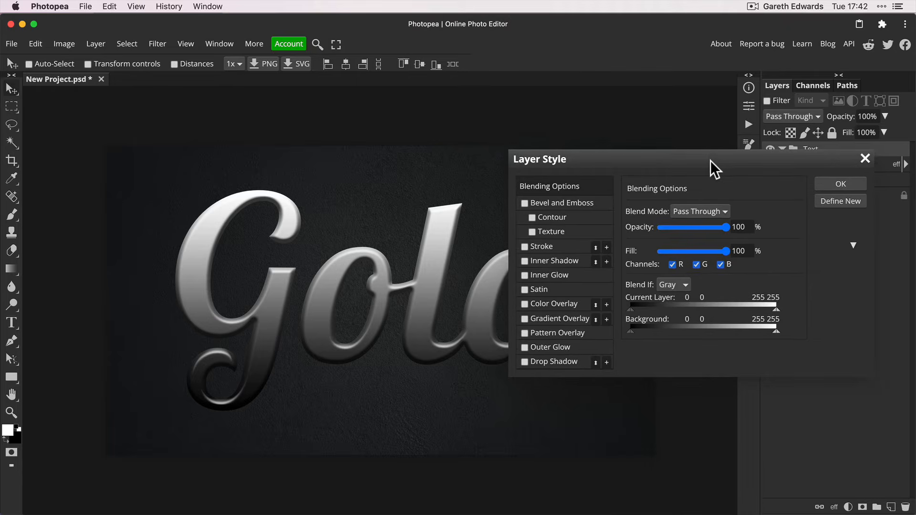
click(524, 362)
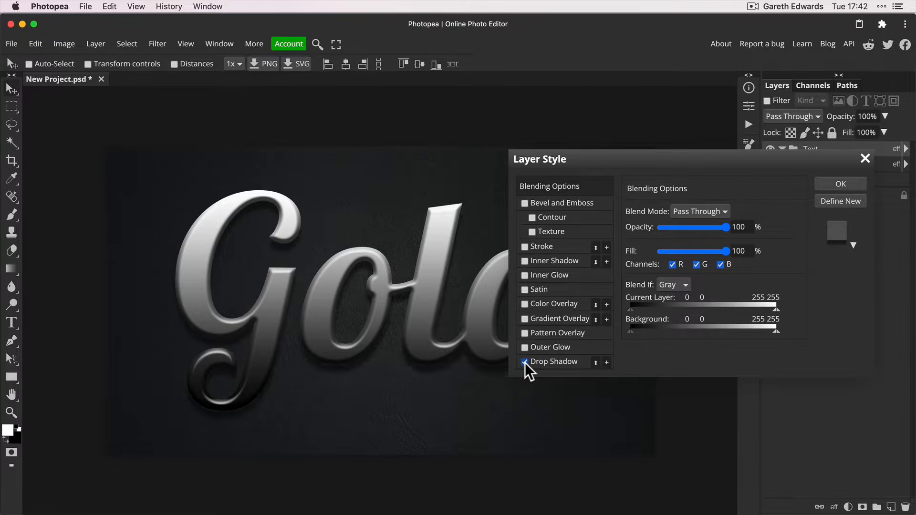
click(554, 360)
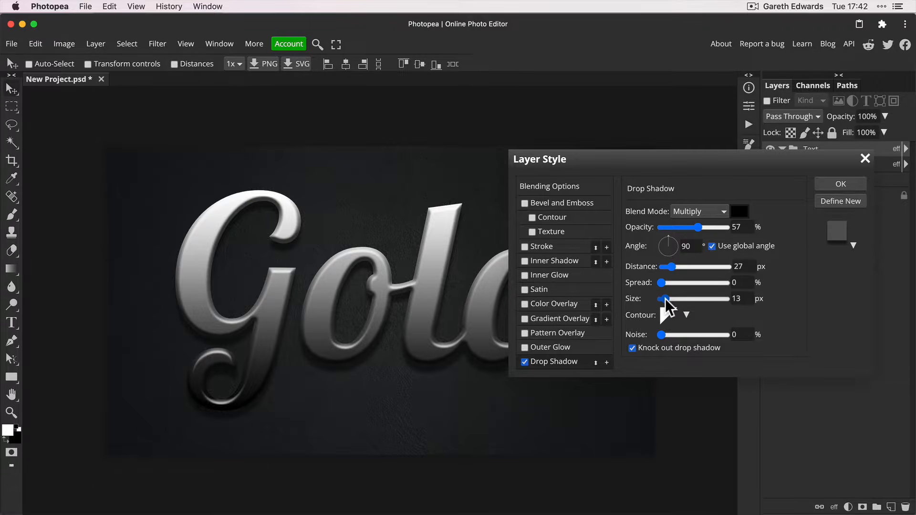
click(698, 227)
drag(664, 298, 678, 299)
click(852, 183)
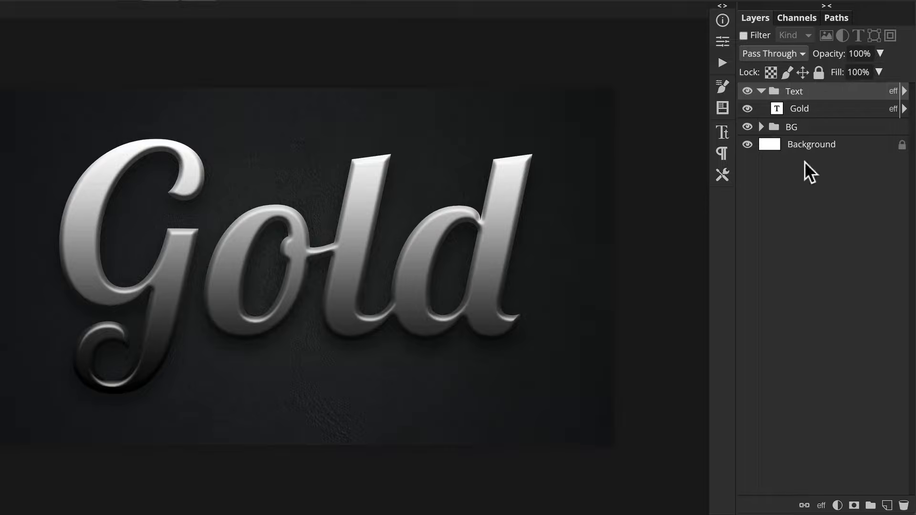
Add a Curves adjustment layer above the Text group and clip it to that group
click(837, 506)
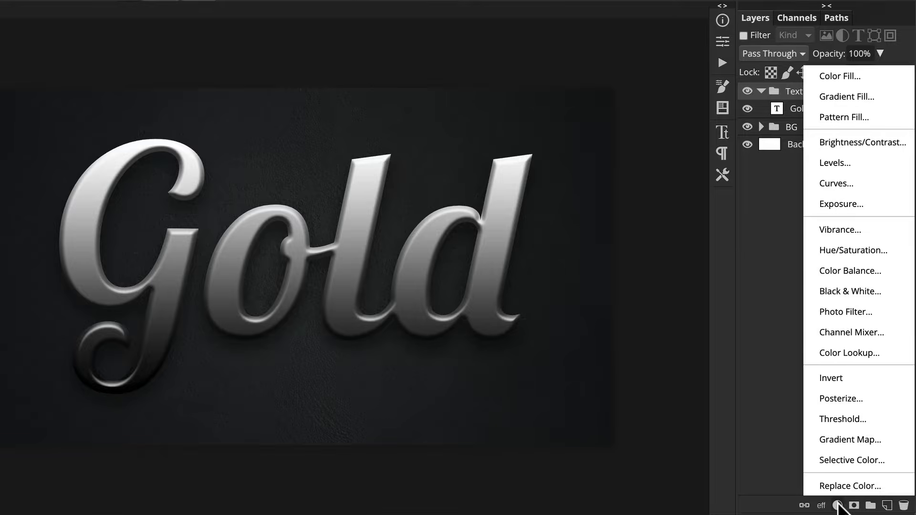
click(849, 184)
drag(781, 112, 778, 88)
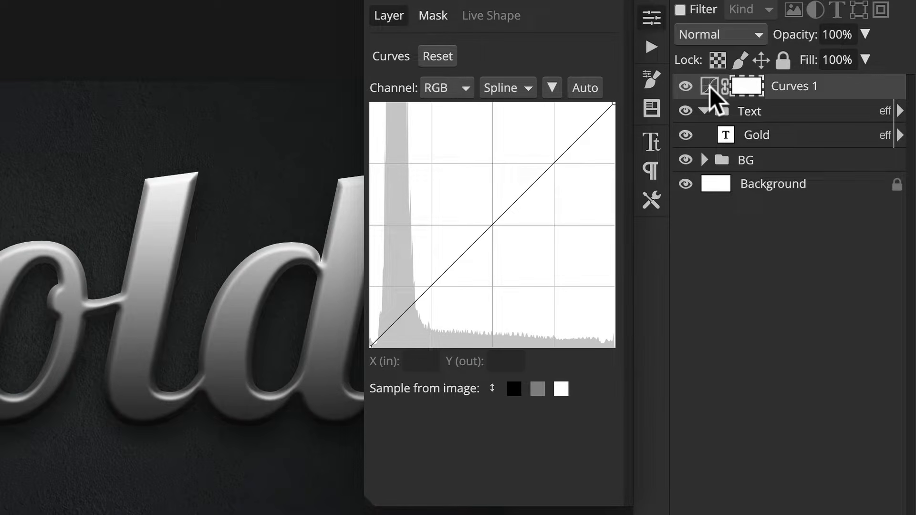
drag(709, 86, 711, 91)
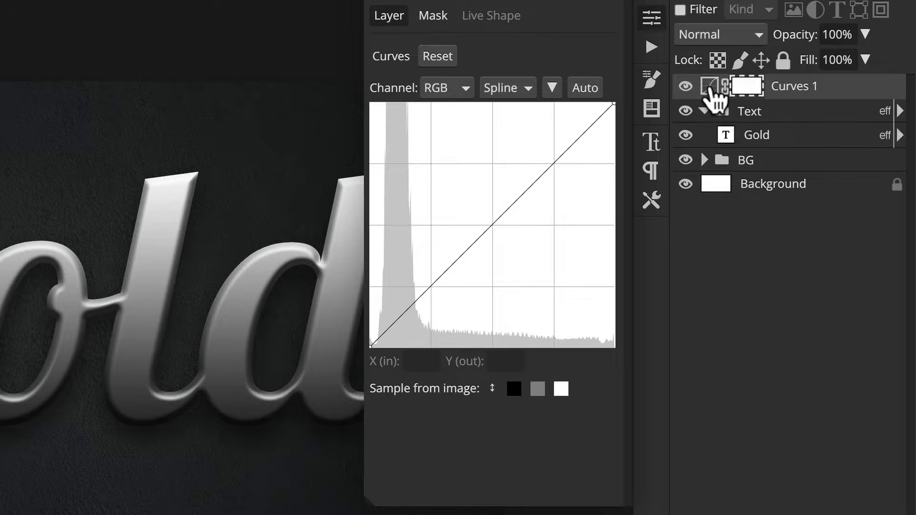
alt+click(709, 89)
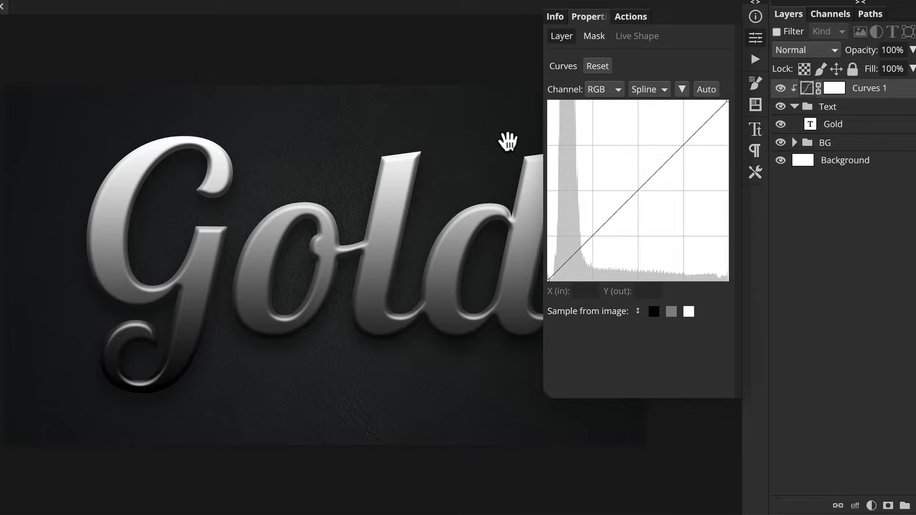
Add four points spread along the diagonal of the RGB curve, keeping the whole text in view
drag(508, 141, 437, 137)
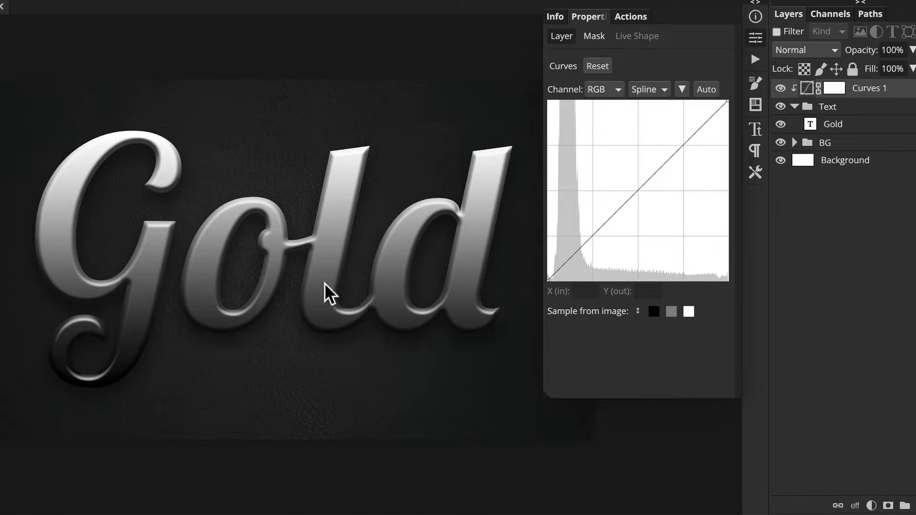
click(579, 248)
click(613, 216)
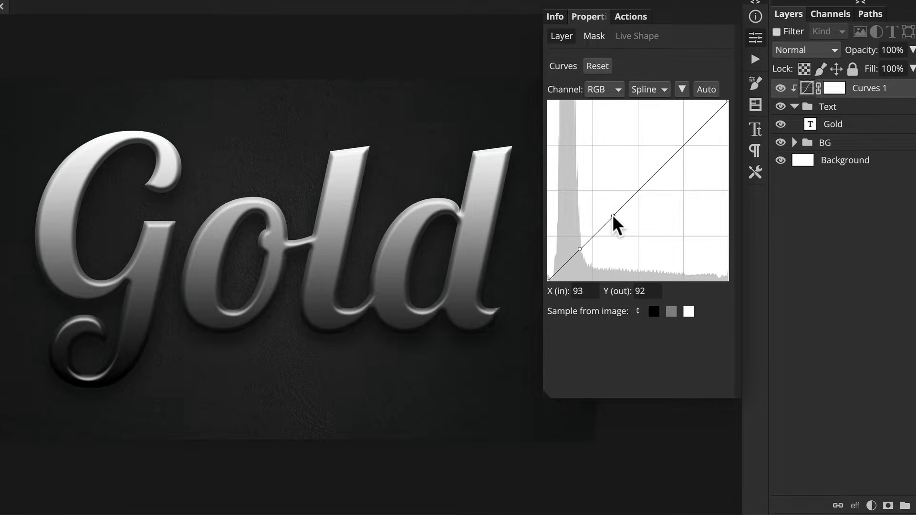
click(653, 175)
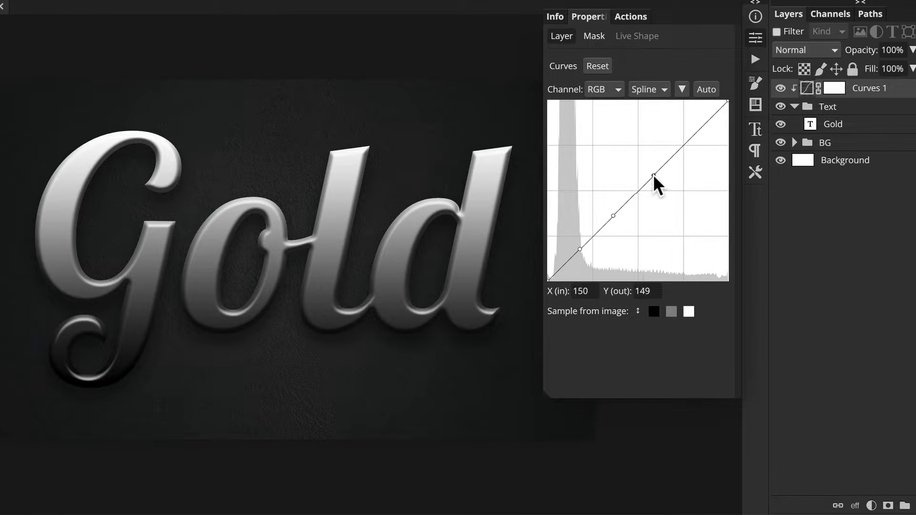
click(685, 141)
Shape the curve into a wave with points at about 44/168, 79/49, 114/184 and 160/70 (input/output)
drag(579, 245, 578, 162)
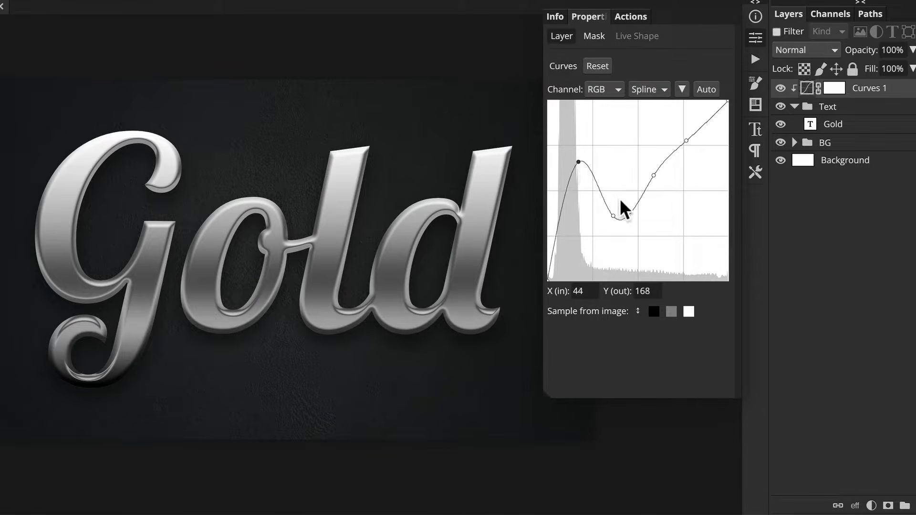
mouse_move(614, 215)
mouse_down()
mouse_move(611, 246)
mouse_move(603, 246)
mouse_up()
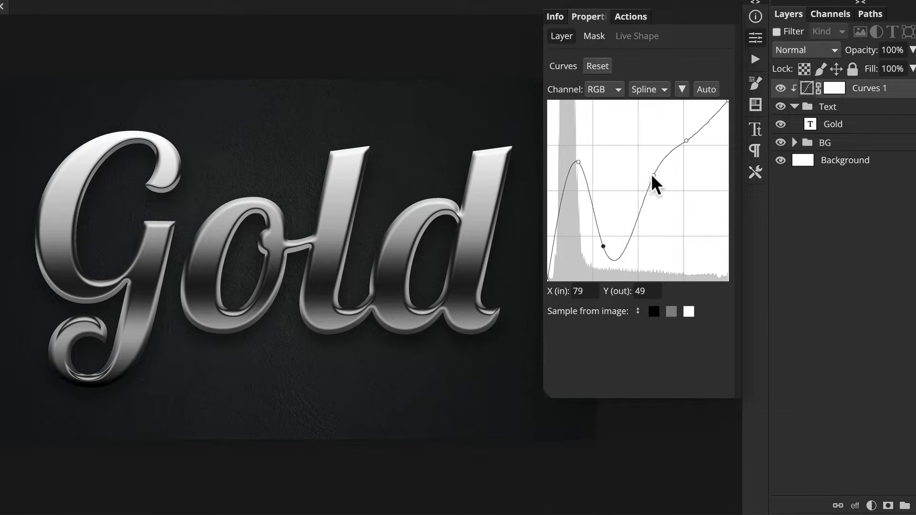
drag(651, 174, 627, 152)
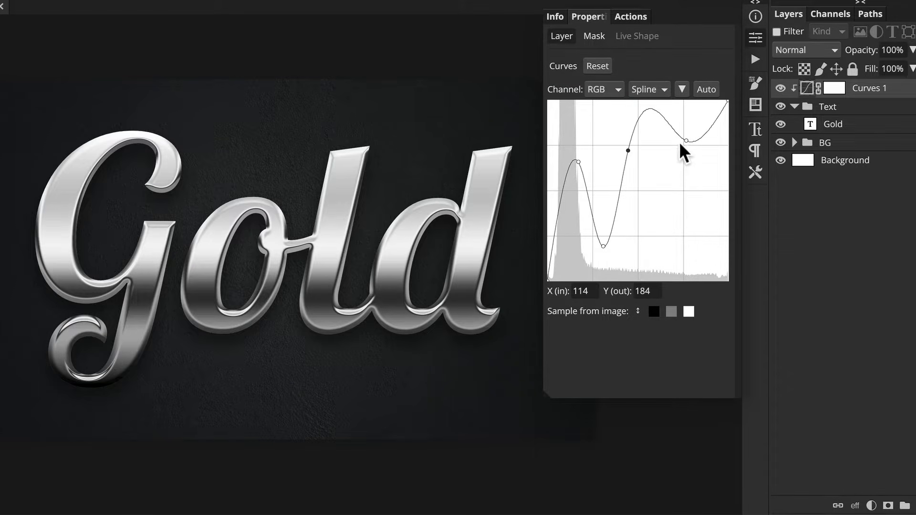
drag(685, 139, 657, 231)
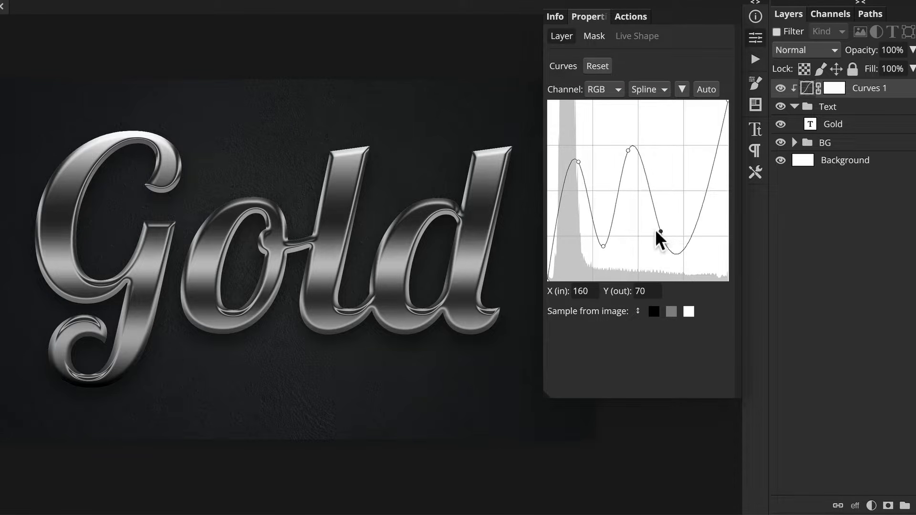
Fine-tune the wave's second, third and fourth points, placing the third at about 107/195 and the fourth at about 164/69
drag(627, 150, 633, 133)
drag(602, 244, 608, 258)
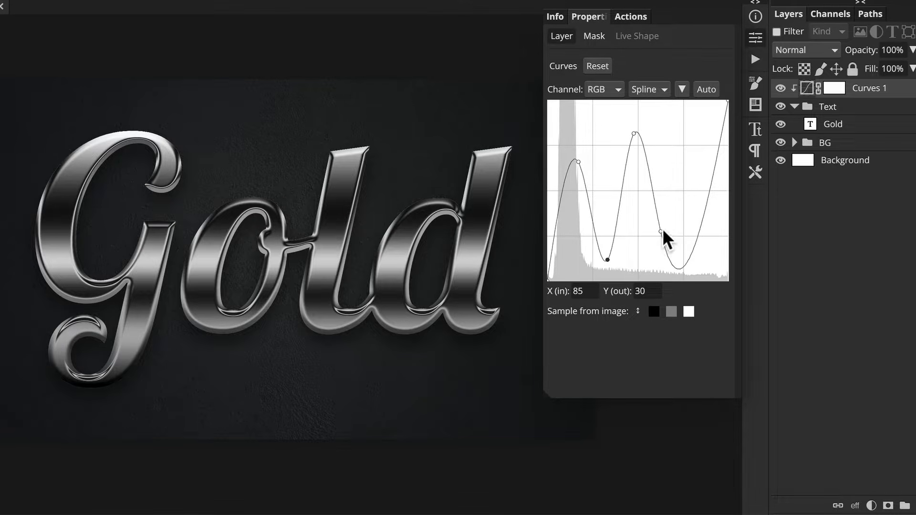
mouse_move(662, 228)
mouse_down()
mouse_move(662, 217)
mouse_move(663, 232)
mouse_up()
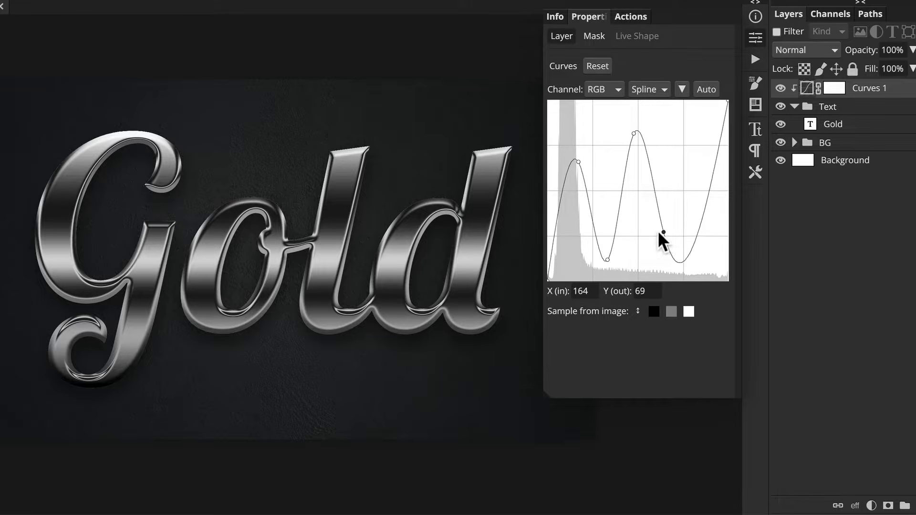
drag(606, 258, 604, 242)
mouse_move(634, 133)
mouse_down()
mouse_move(642, 133)
mouse_move(637, 159)
mouse_move(623, 142)
mouse_up()
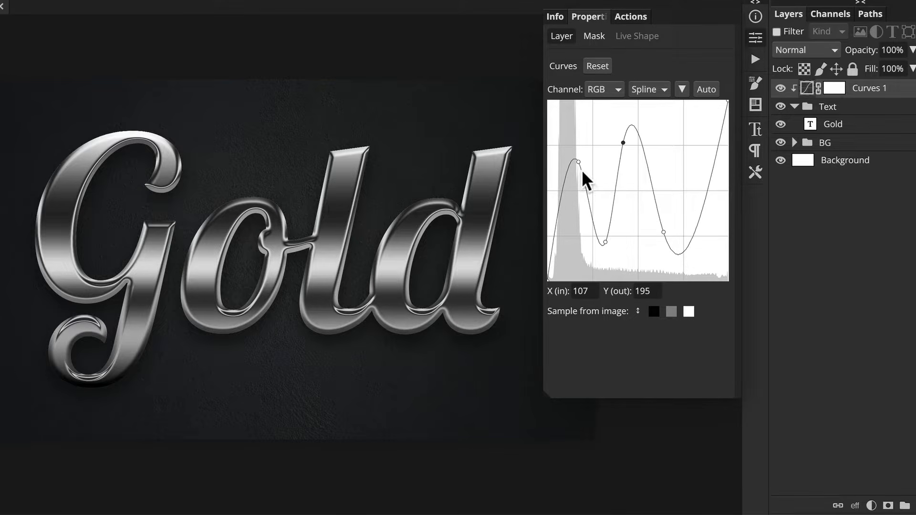
Add a curve point between the first peak and first dip, move it to about 72/146, and hide the Curves settings
click(586, 198)
drag(586, 197, 598, 176)
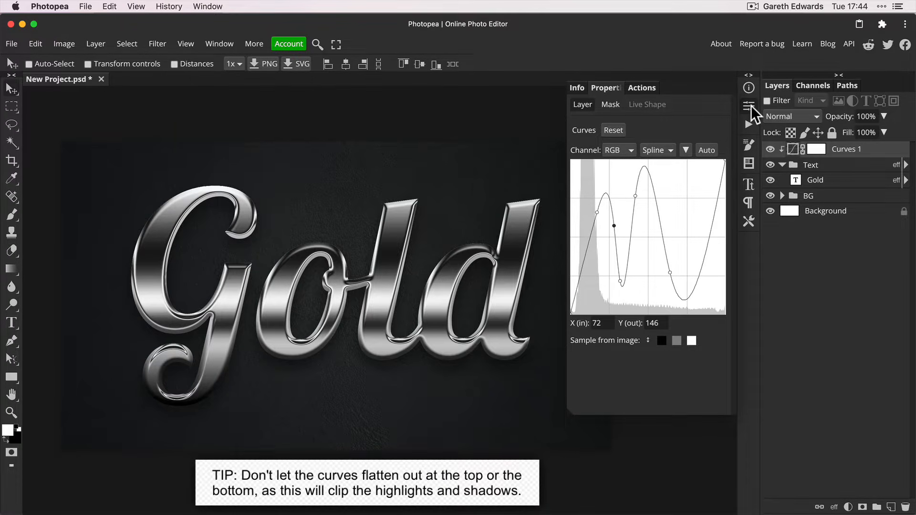
click(749, 106)
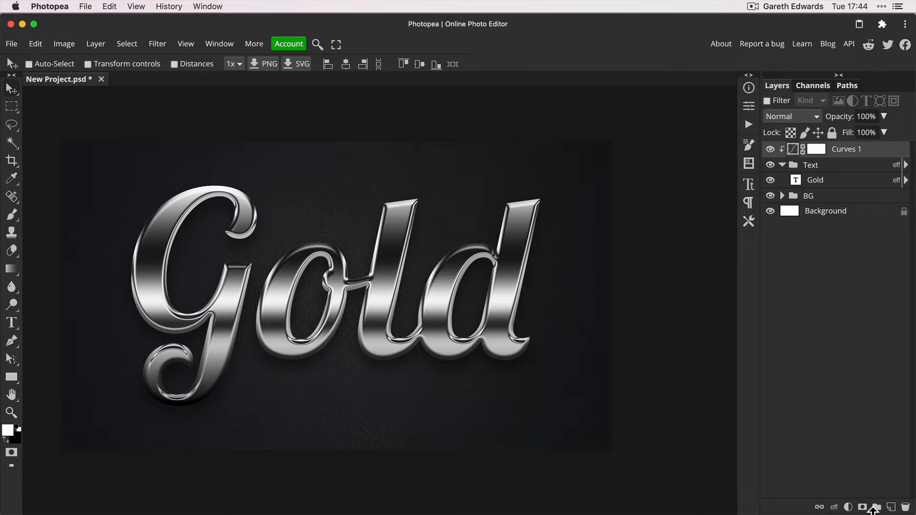
Add a Color Fill layer above Curves 1 with the gold colour R 255, G 195, B 35
click(848, 507)
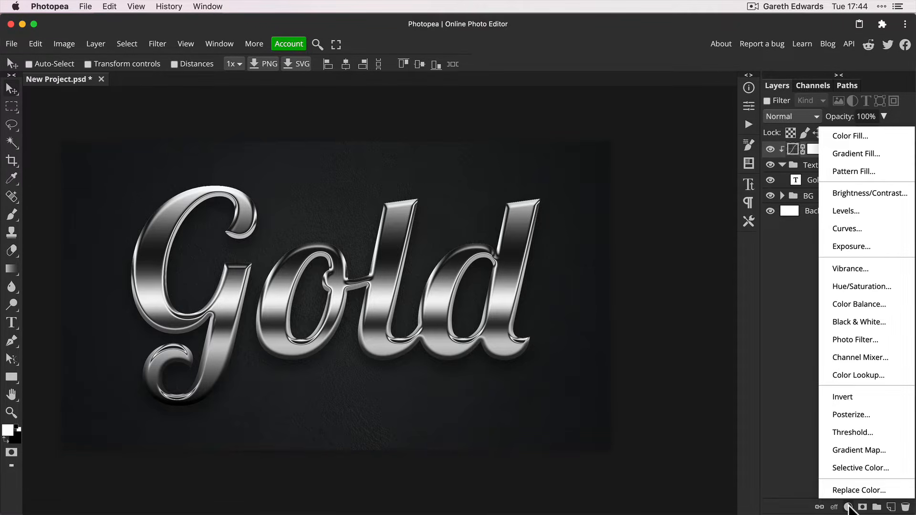
click(863, 136)
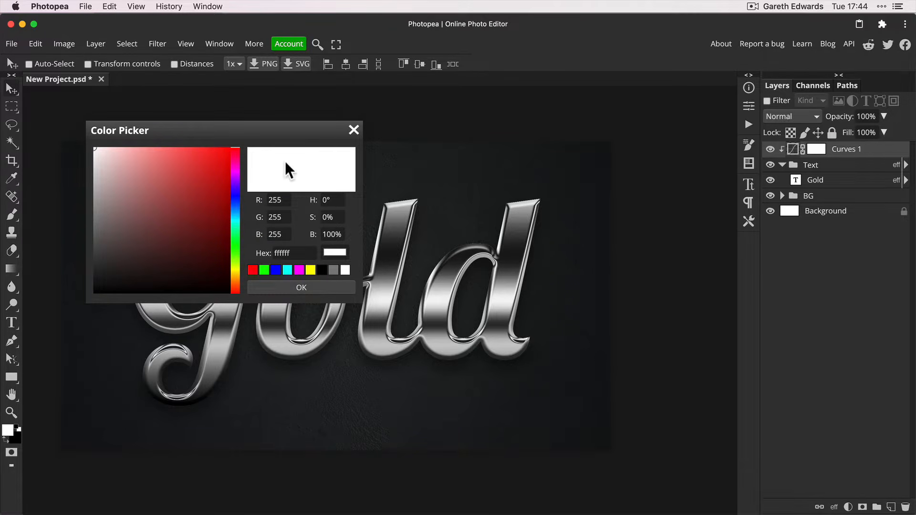
double_click(281, 217)
text(195)
key(Return)
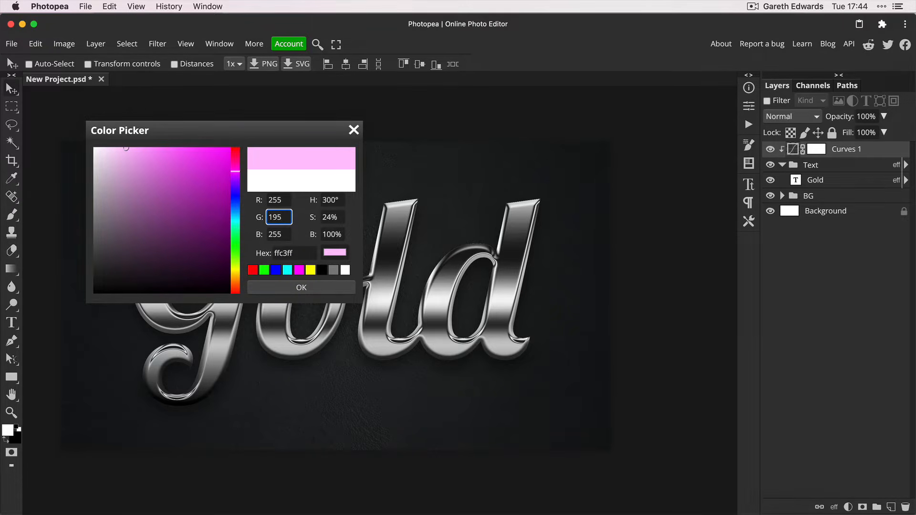
double_click(269, 234)
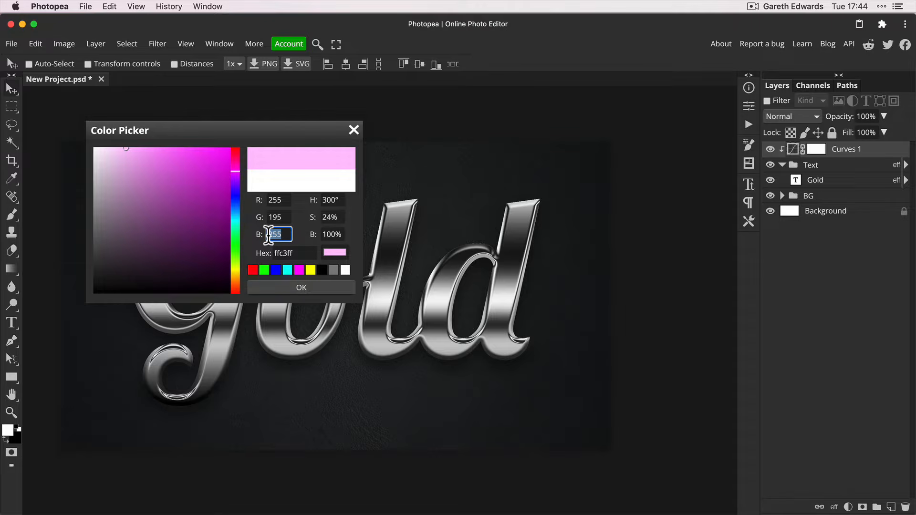
text(35)
key(Return)
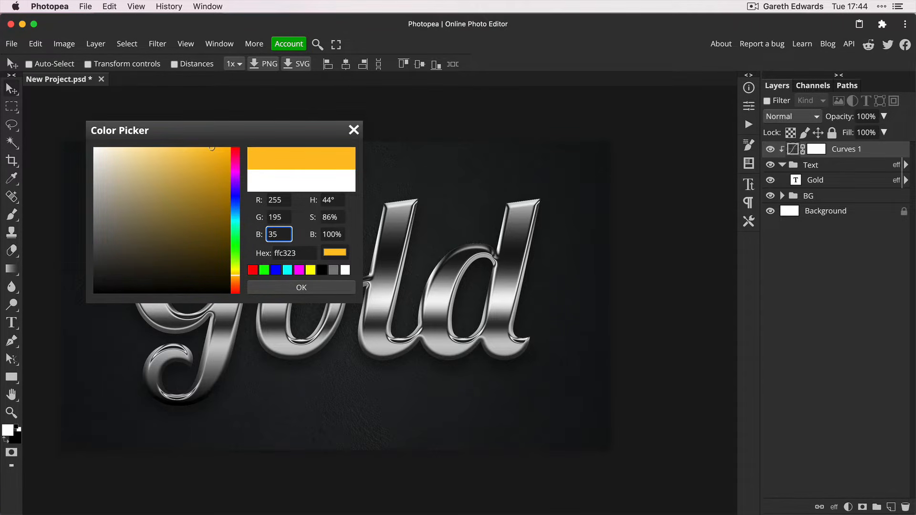
click(302, 286)
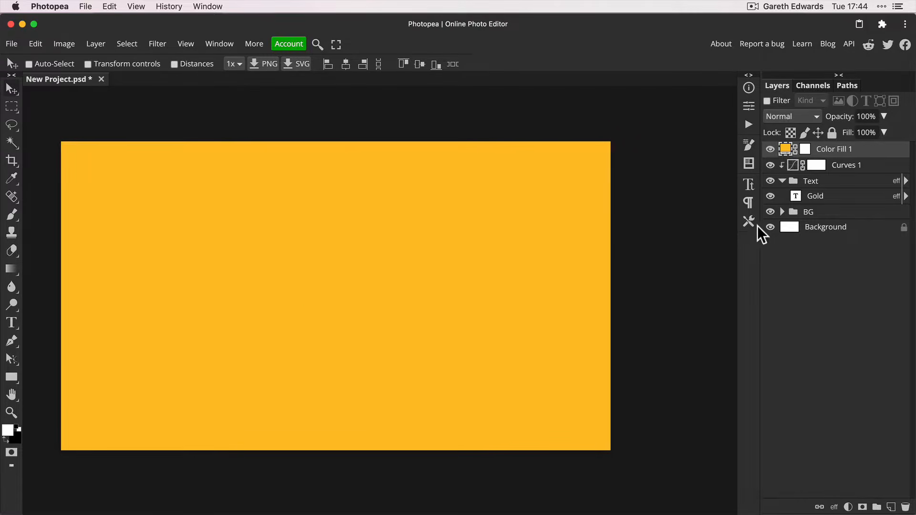
Clip the gold Color Fill layer to the Text group and set its blend mode to Soft Light
alt+click(788, 156)
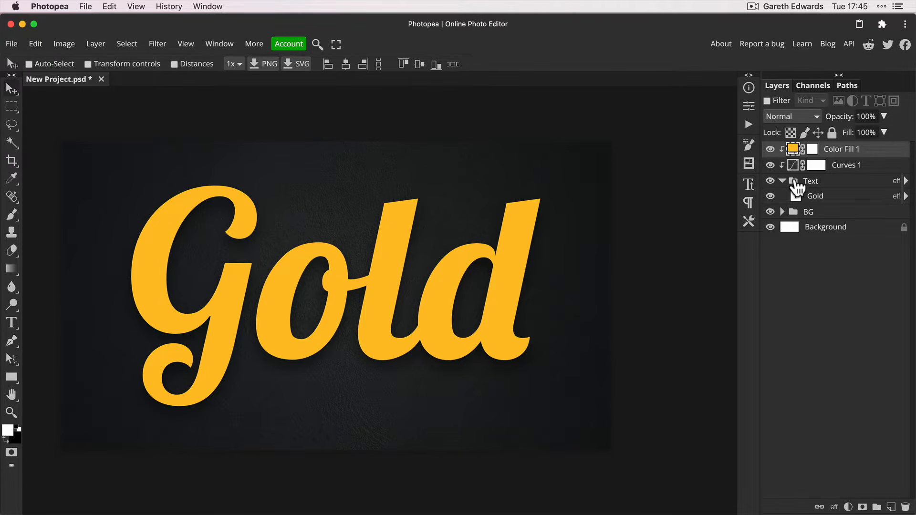
click(788, 115)
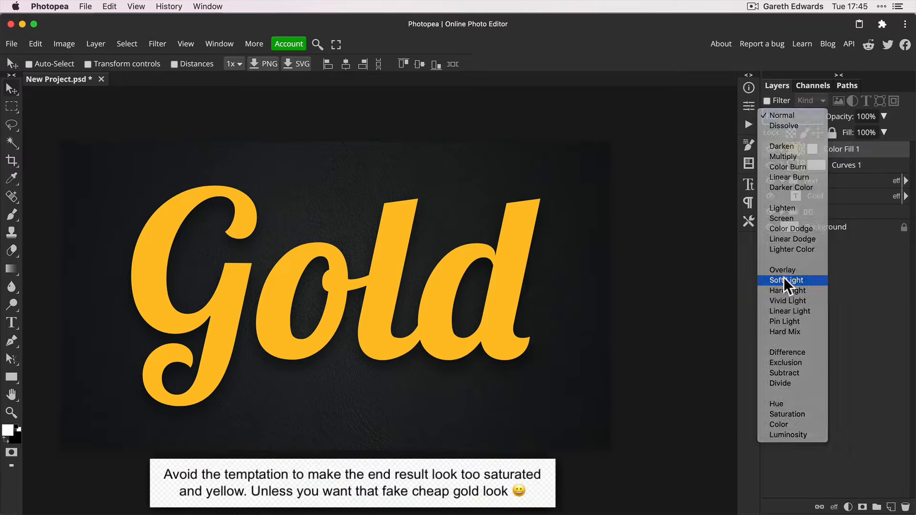
click(784, 279)
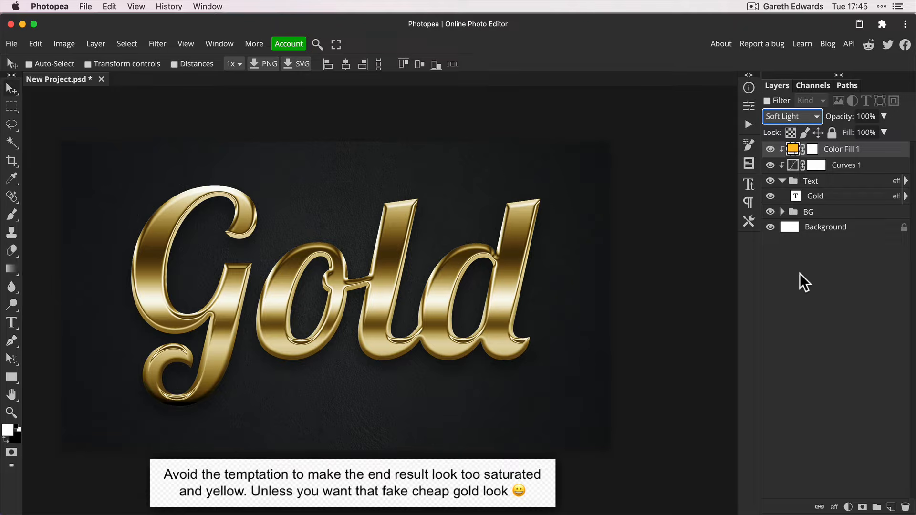
Refine the Curves 1 wave: shift the second peak's point to a higher input and output, and place the first dip's point at about 81/54
double_click(793, 165)
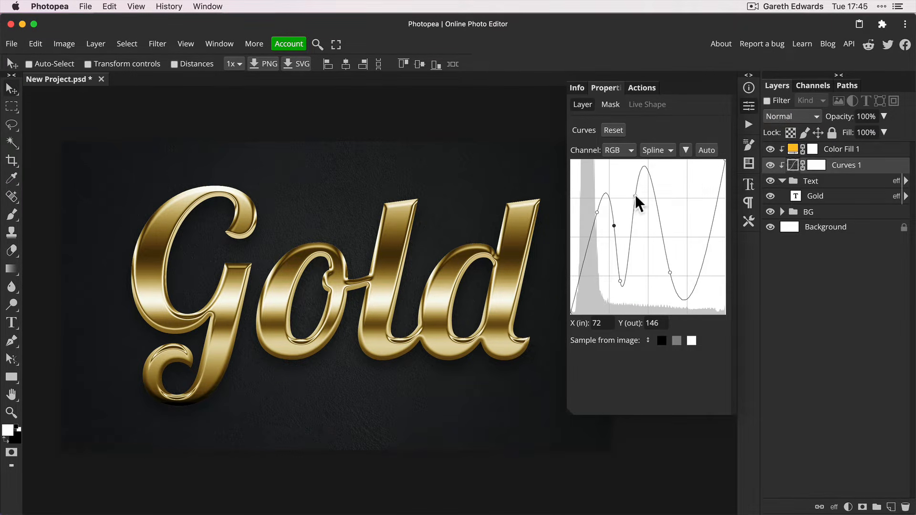
mouse_move(634, 194)
mouse_down()
mouse_move(655, 185)
mouse_move(648, 189)
mouse_up()
drag(619, 280, 619, 281)
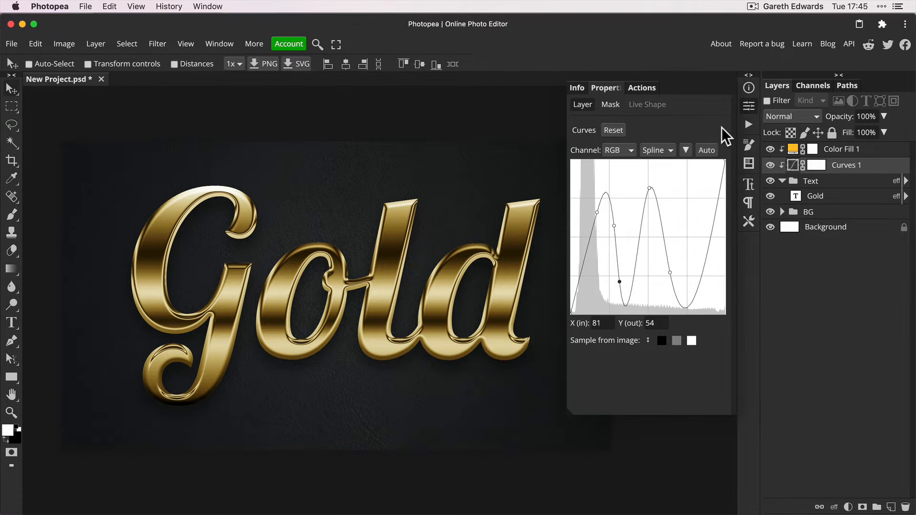
click(748, 106)
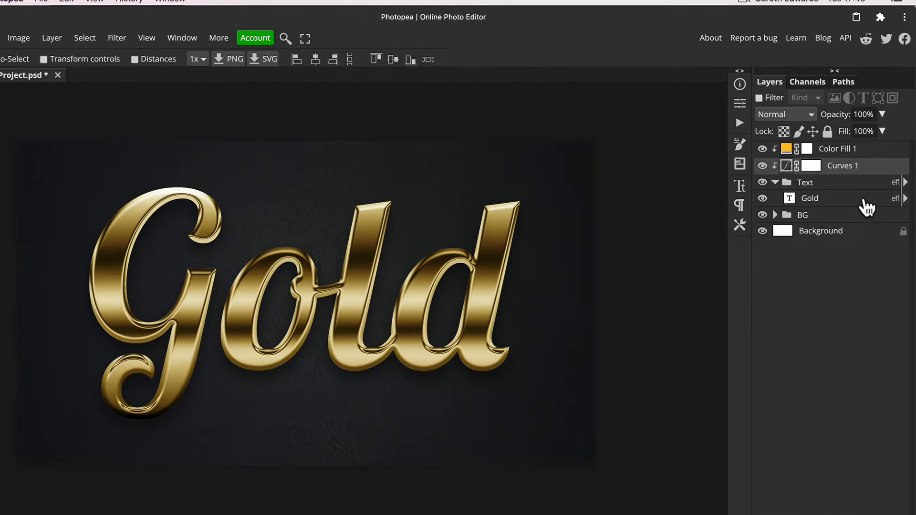
Enable an Inner Glow on the "Gold" text layer with the Luminosity blend mode, keeping the lettering in view
click(801, 200)
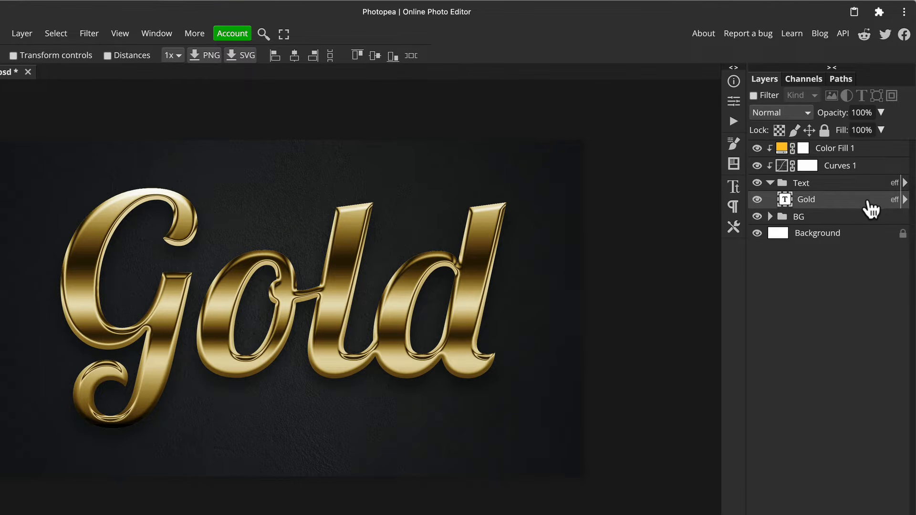
double_click(871, 202)
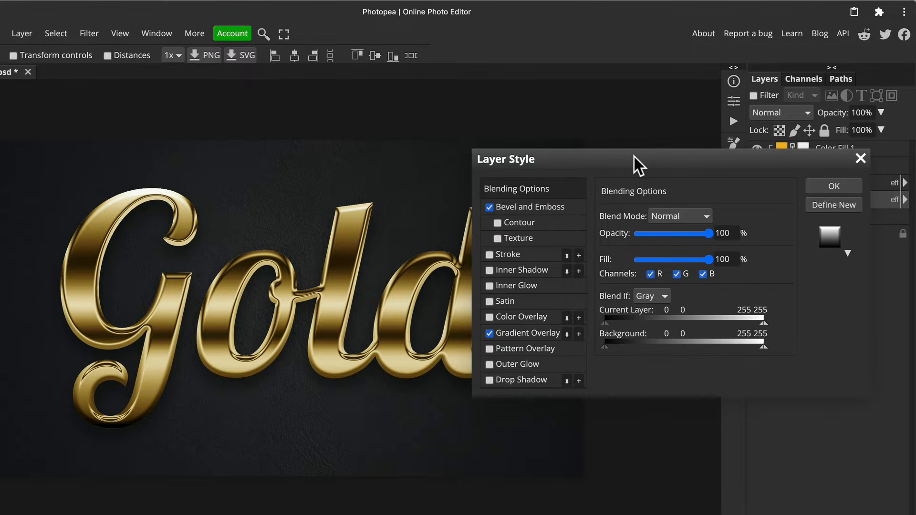
drag(634, 158, 696, 134)
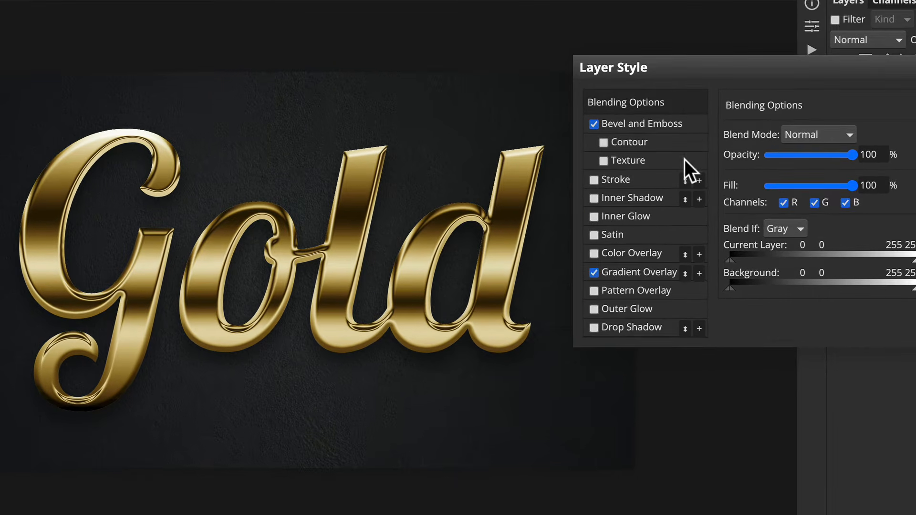
click(594, 217)
click(621, 216)
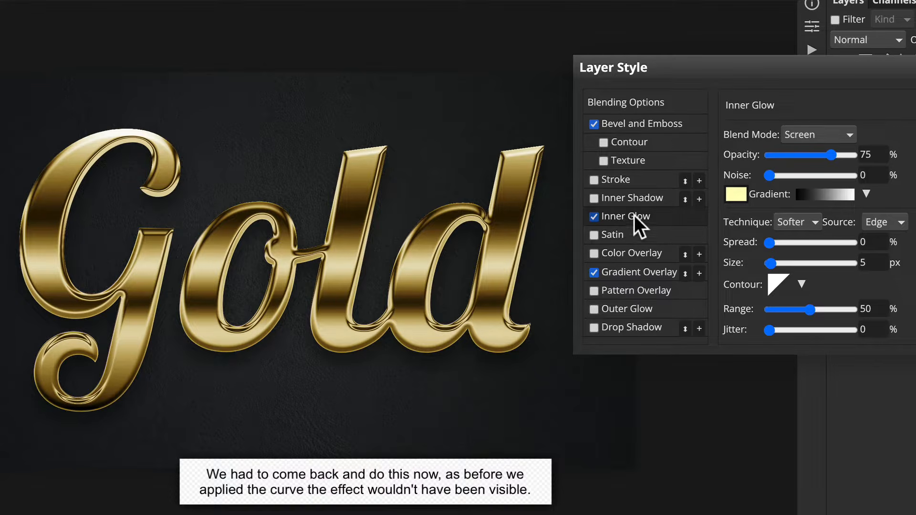
click(797, 133)
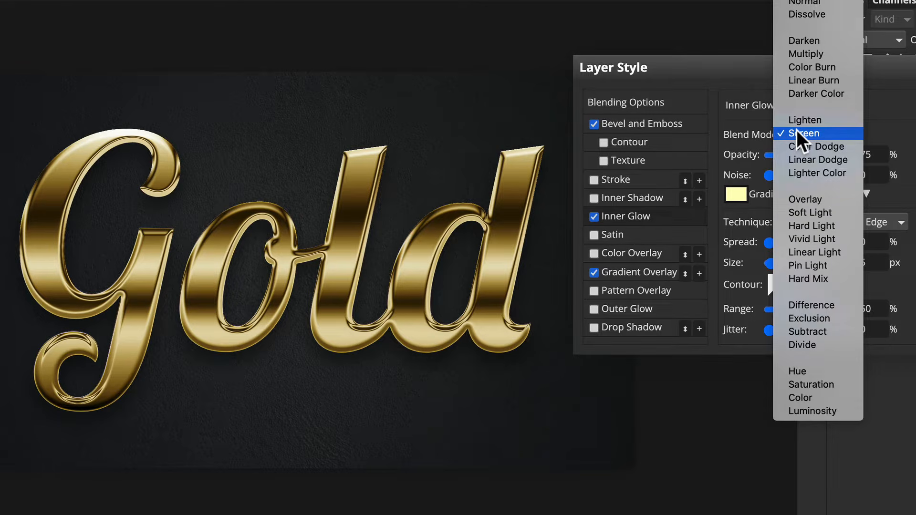
click(837, 412)
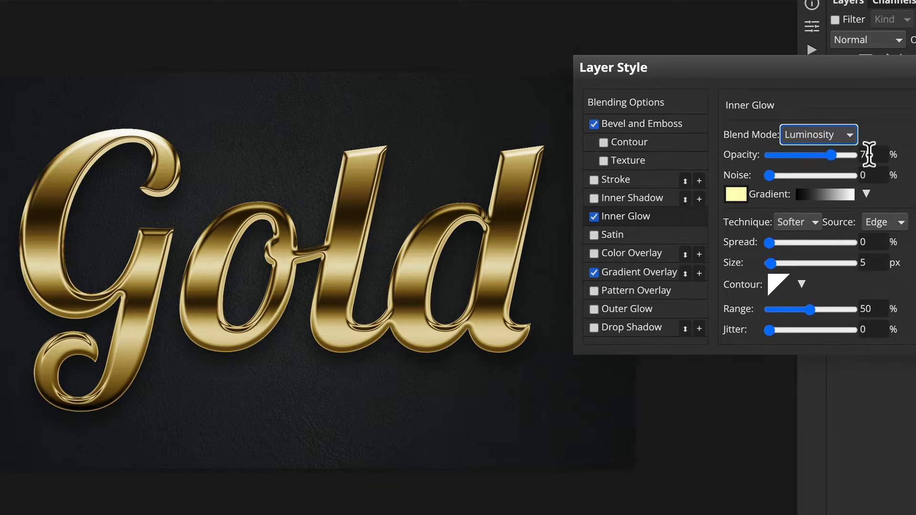
Set the Inner Glow's opacity to 30% and its size to 45 px
click(868, 153)
text(30)
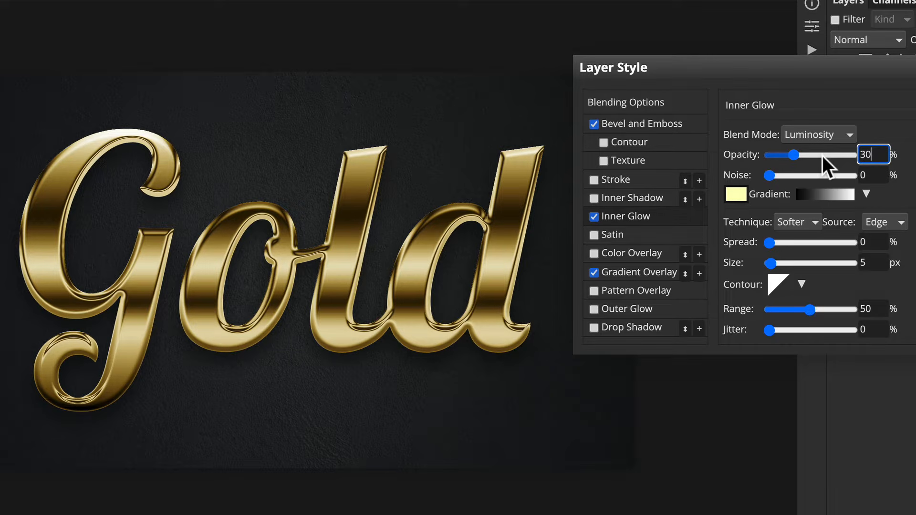
click(869, 175)
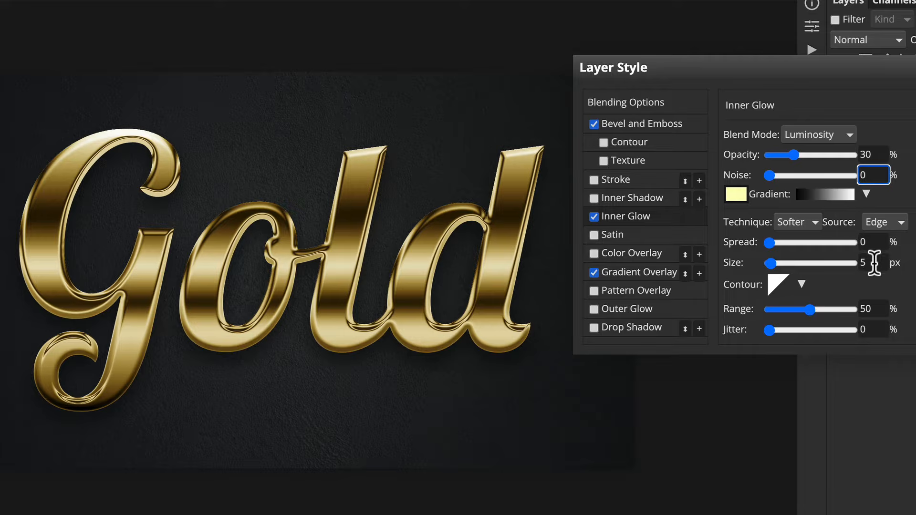
click(874, 263)
text(45)
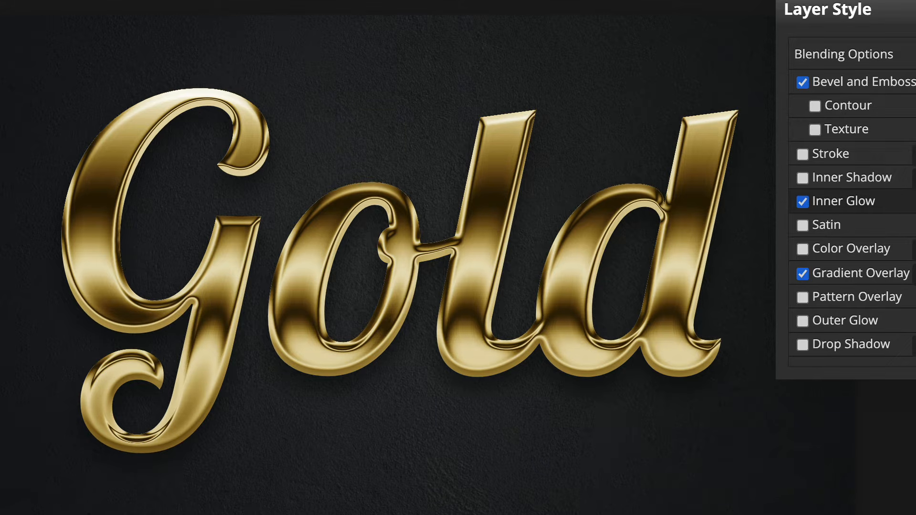
Compare the lettering with and without the Inner Glow, leaving the effect enabled
click(804, 202)
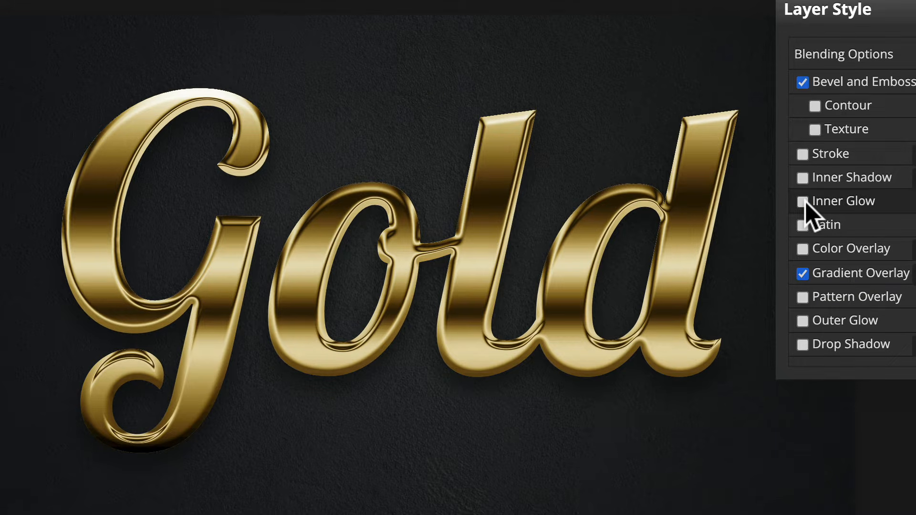
click(804, 202)
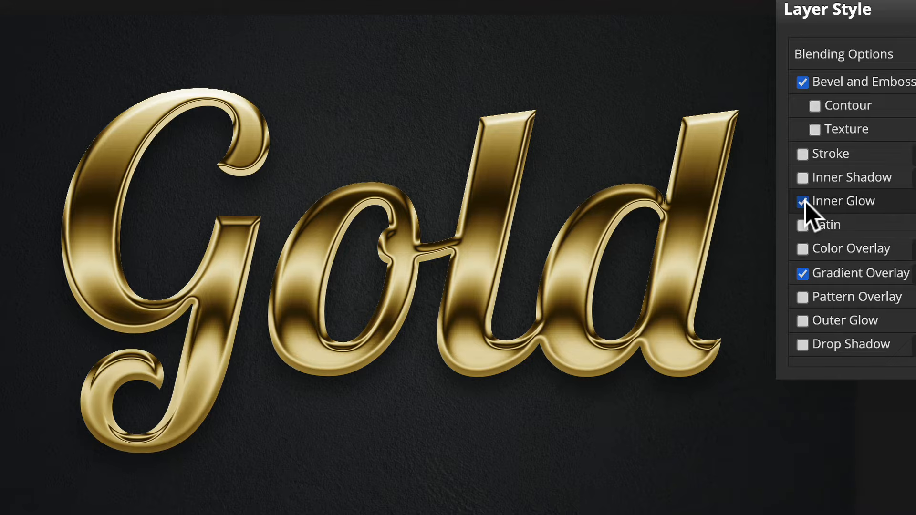
click(804, 202)
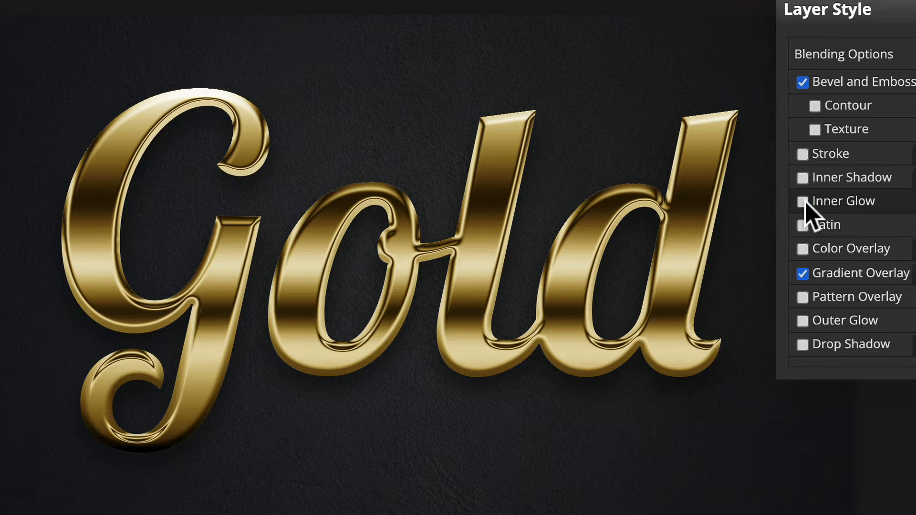
click(803, 202)
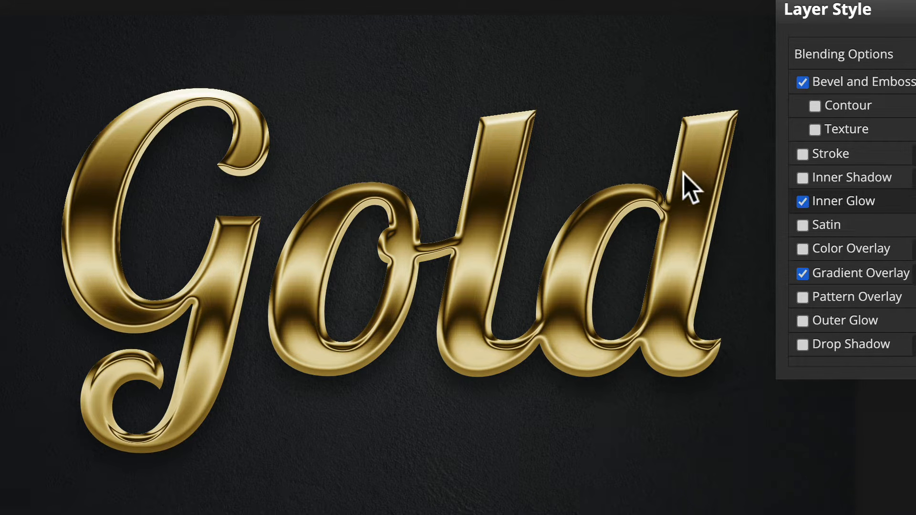
click(803, 201)
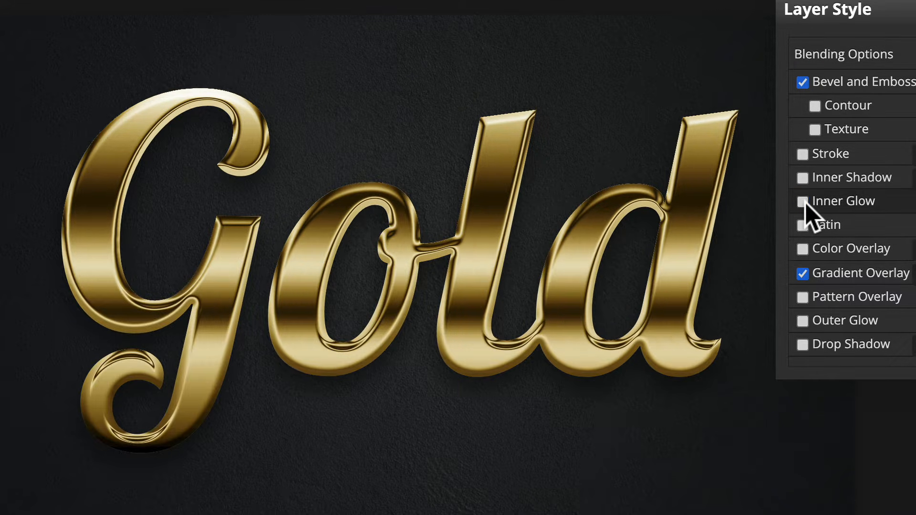
click(804, 202)
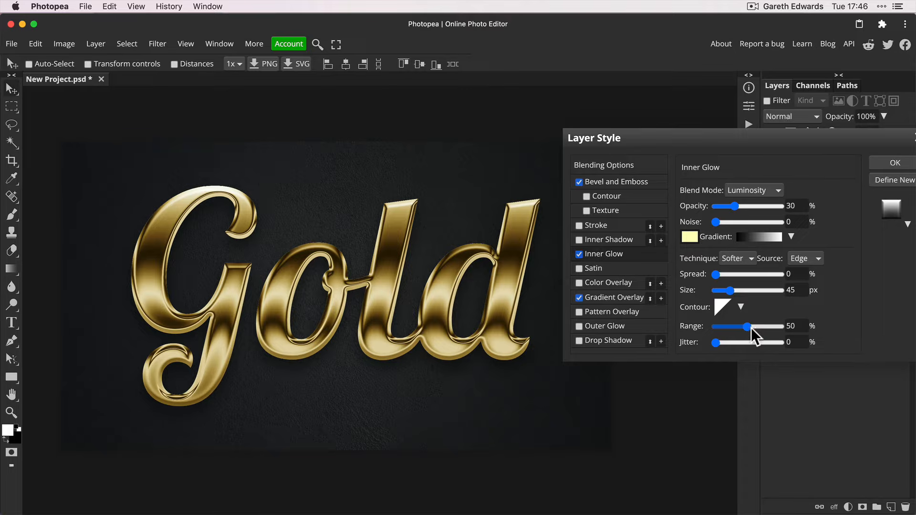
Raise the Inner Glow's range to 100% and apply the layer style
drag(749, 327, 783, 325)
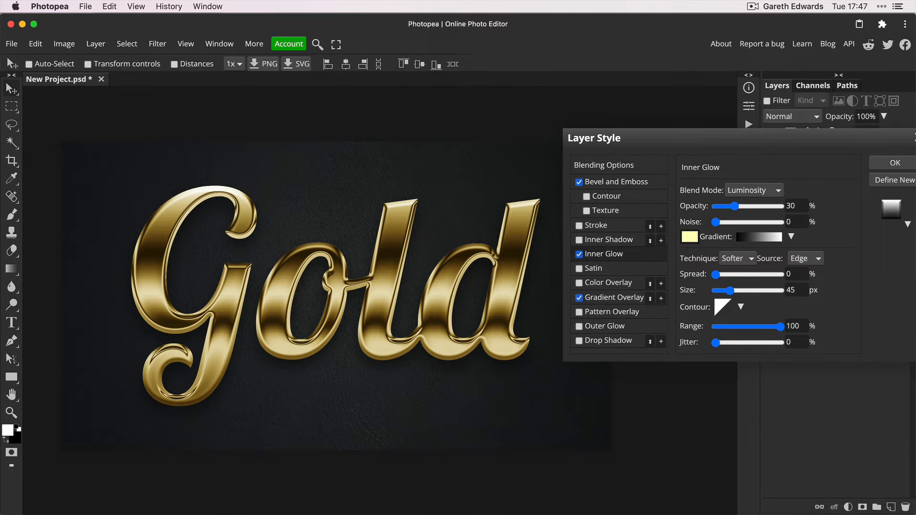
click(880, 164)
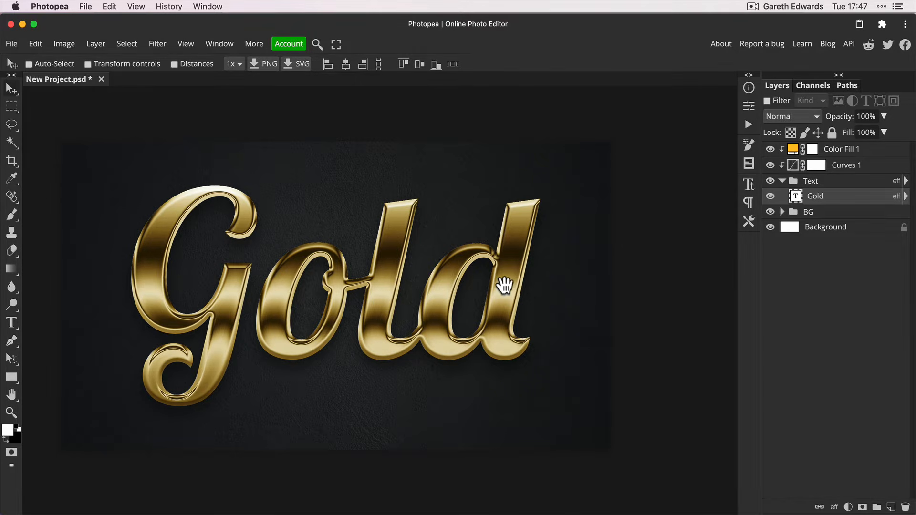
Place the Fingerprints01_2K image, move its layer above Color Fill 1 and clip it to the text
drag(507, 285, 545, 284)
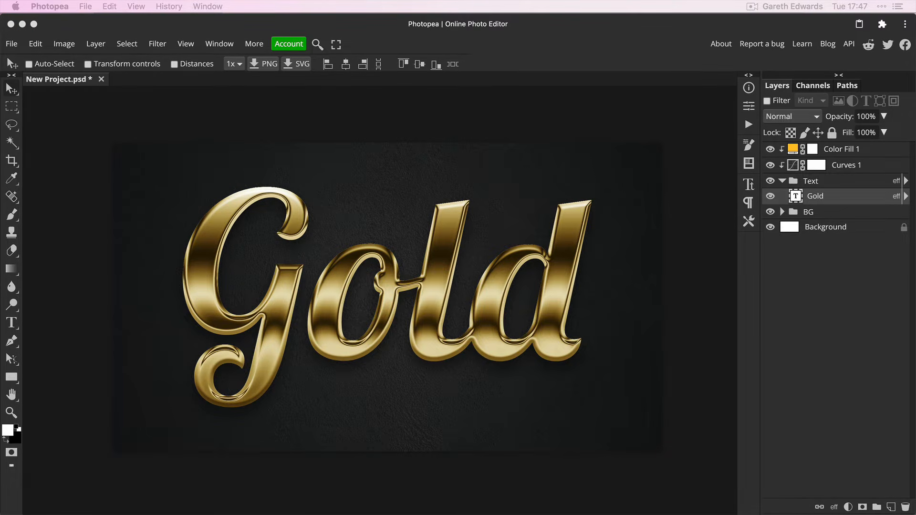
drag(915, 328, 380, 280)
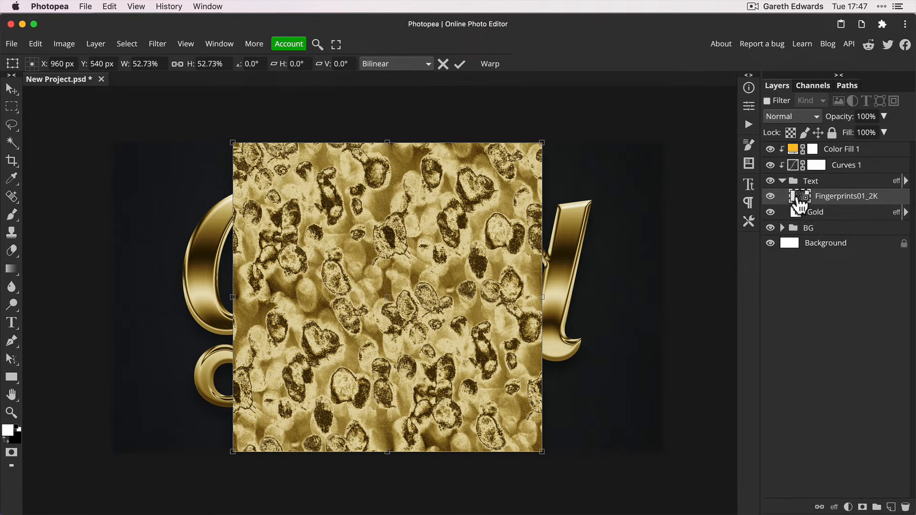
drag(797, 202, 797, 142)
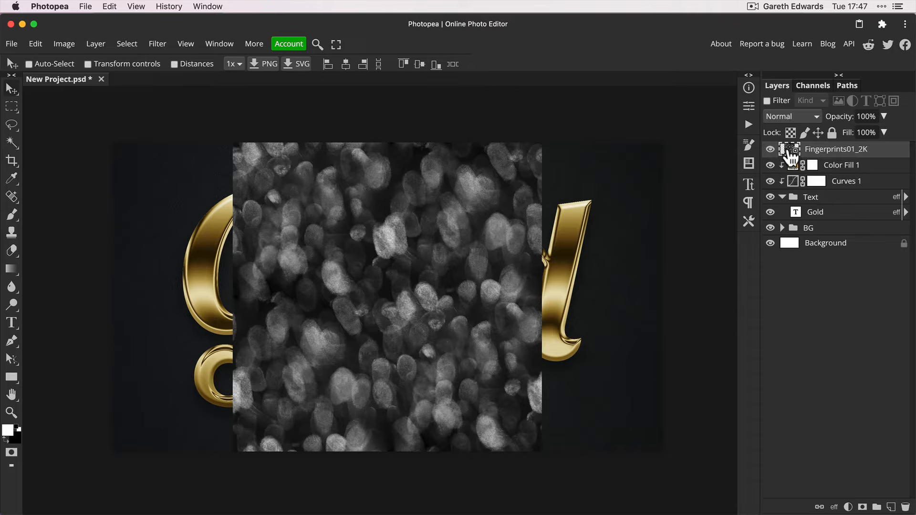
alt+click(790, 157)
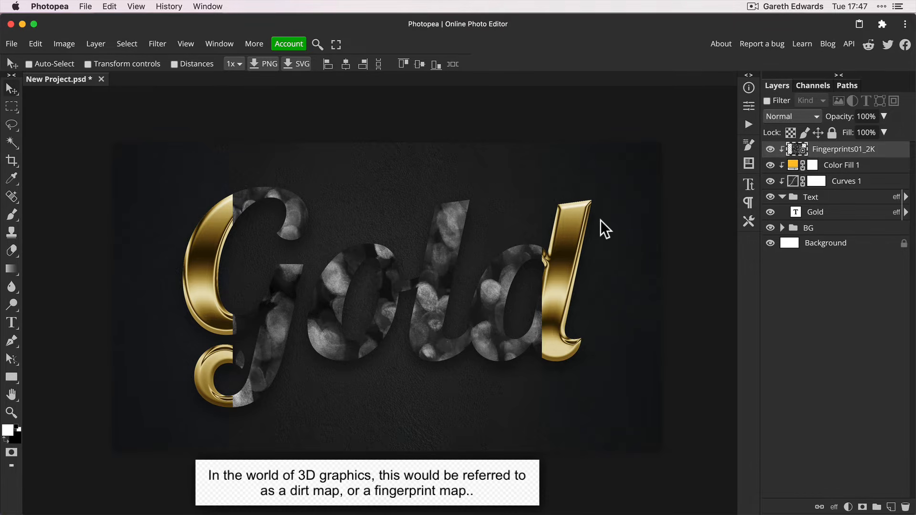
Scale the Fingerprints01_2K texture proportionally to 80.38% so that it covers all of the lettering
key(super+r)
key(super+r)
key(super+t)
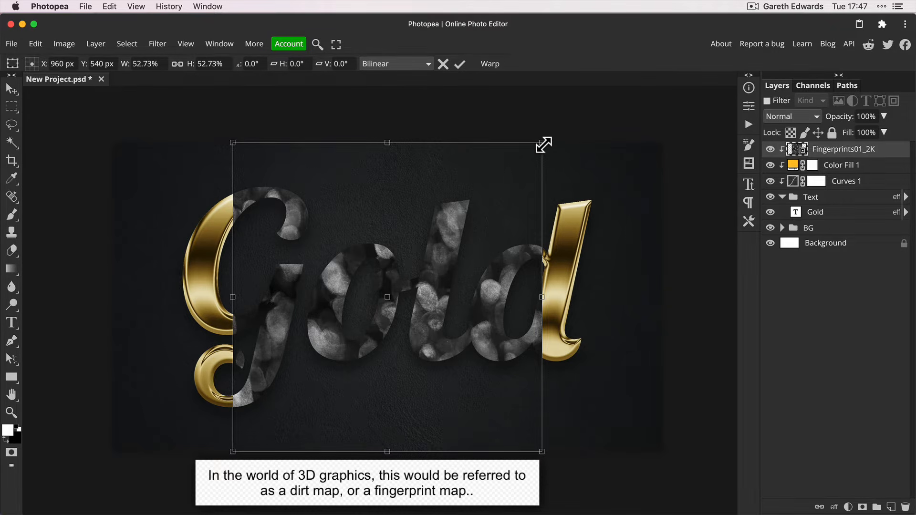
drag(542, 144, 679, 118)
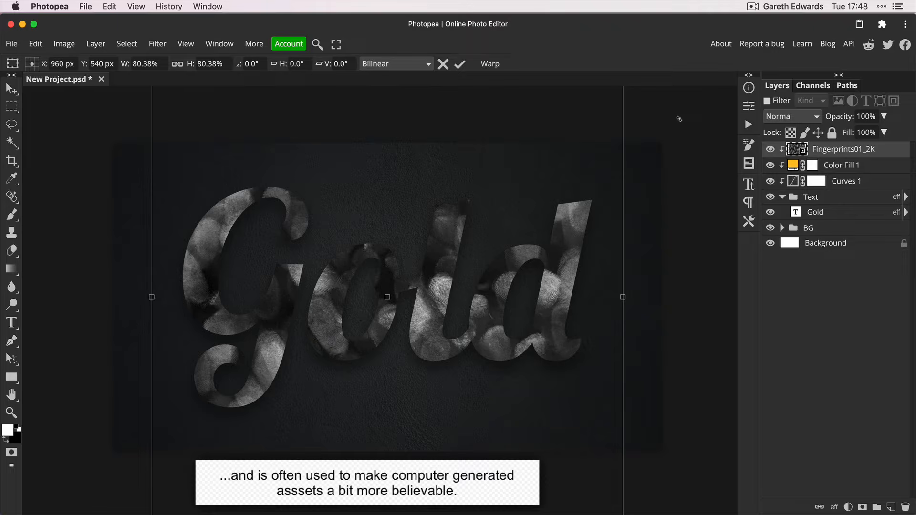
key(Return)
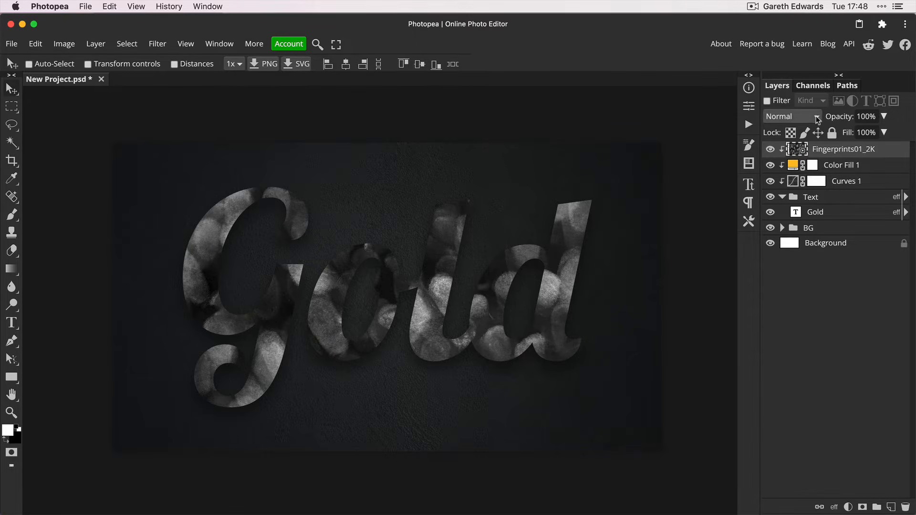
Set the fingerprint layer's blend mode to Overlay and its opacity to 30%
click(802, 117)
click(793, 270)
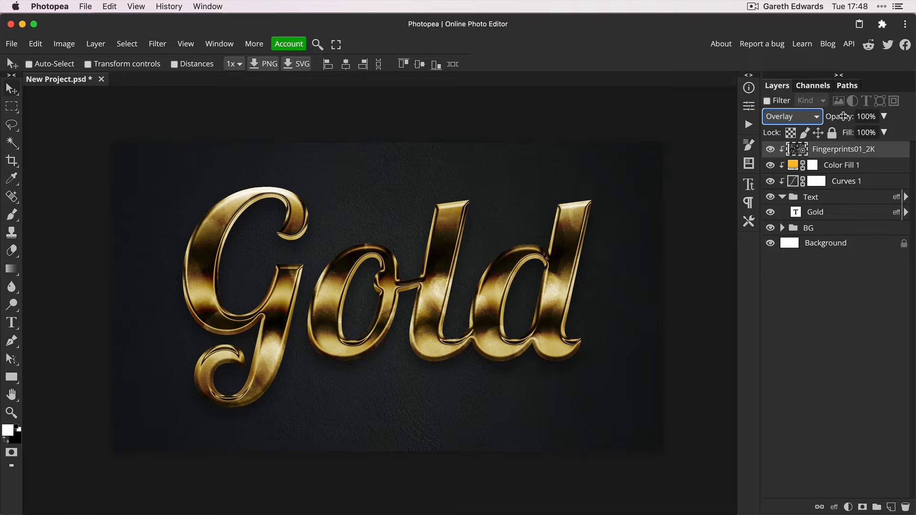
drag(844, 116, 836, 118)
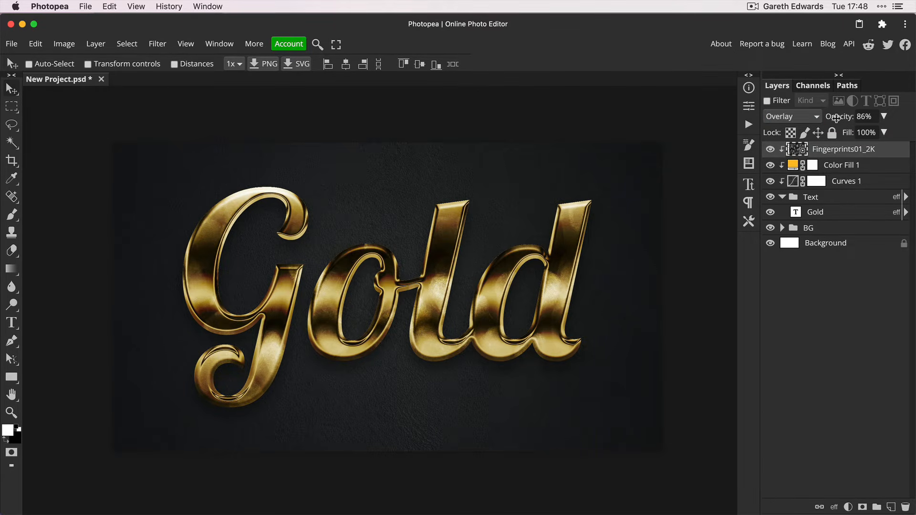
click(869, 120)
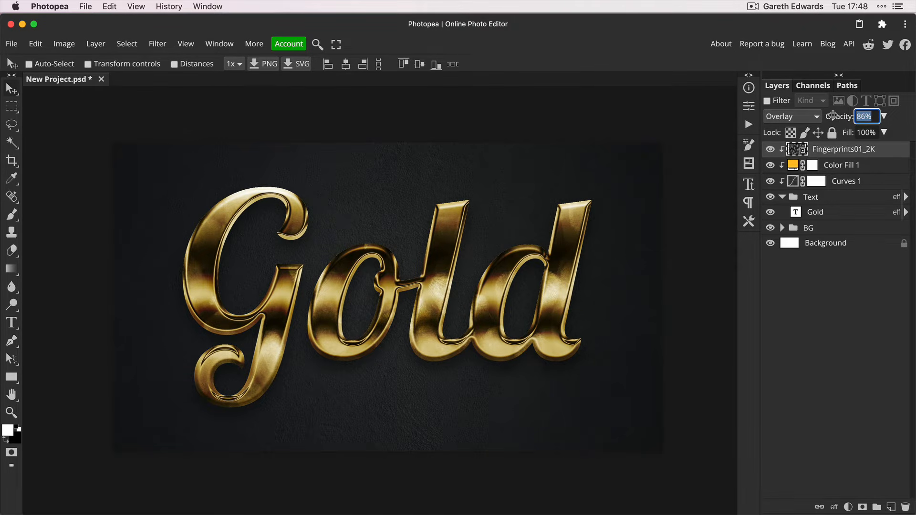
text(30)
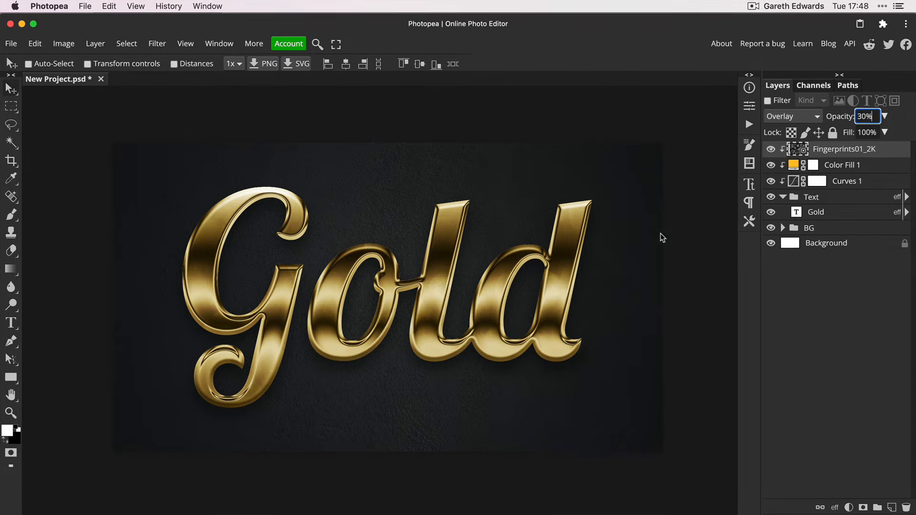
Compare the lettering with and without the fingerprint texture, leaving it visible, and inspect the texture's detail on the letters up close
text(z)
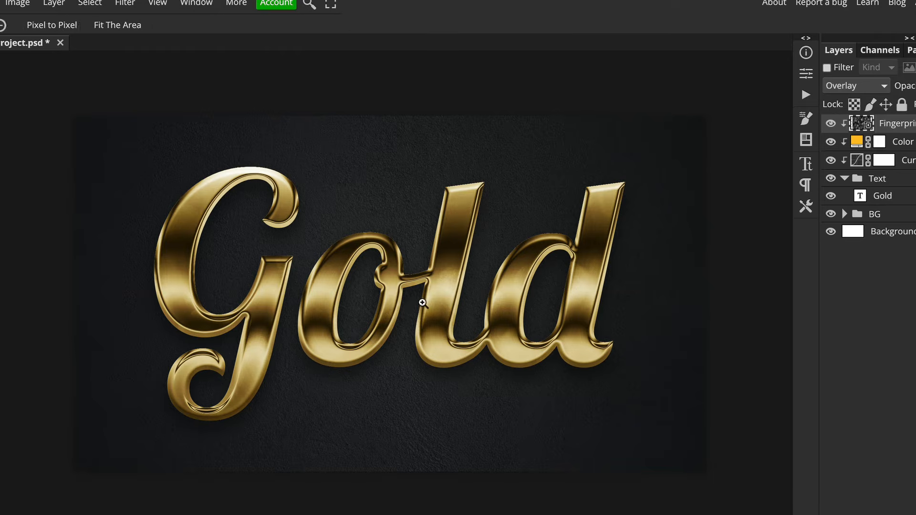
click(425, 299)
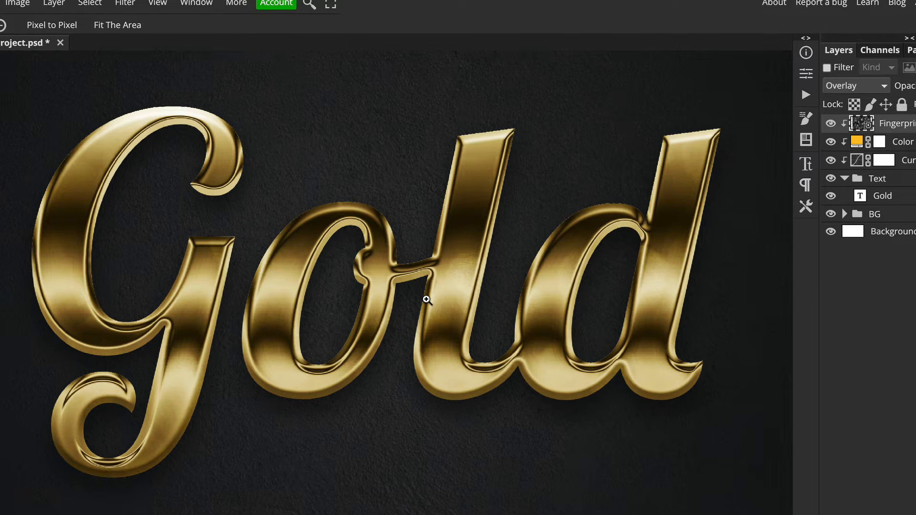
click(830, 125)
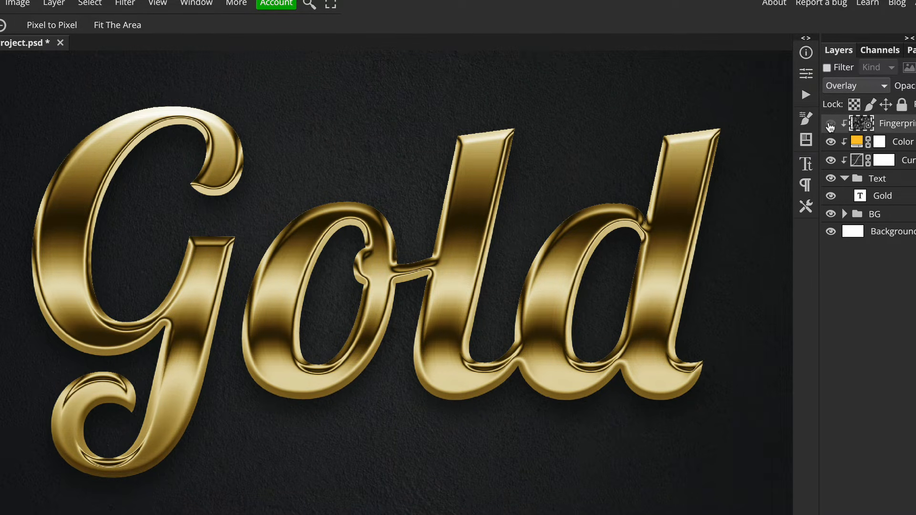
click(830, 125)
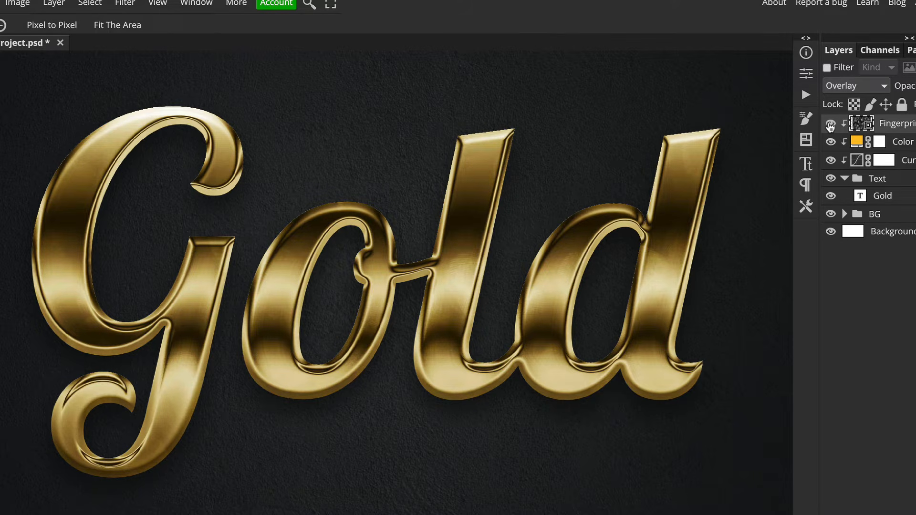
click(831, 125)
click(830, 127)
click(465, 273)
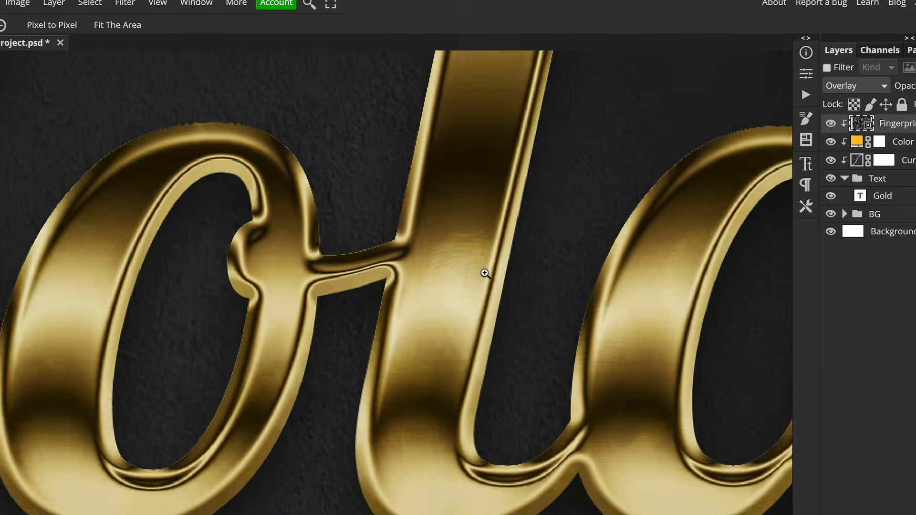
key(ctrl+0)
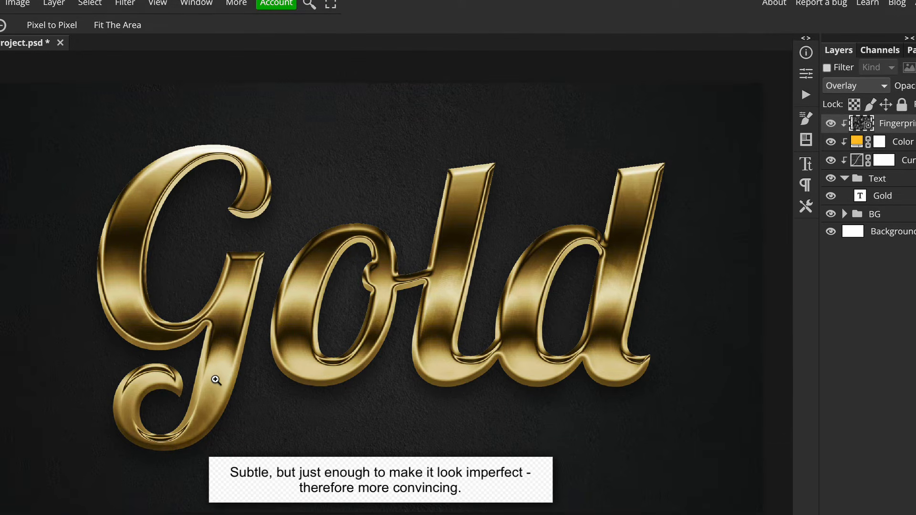
click(233, 380)
key(ctrl+0)
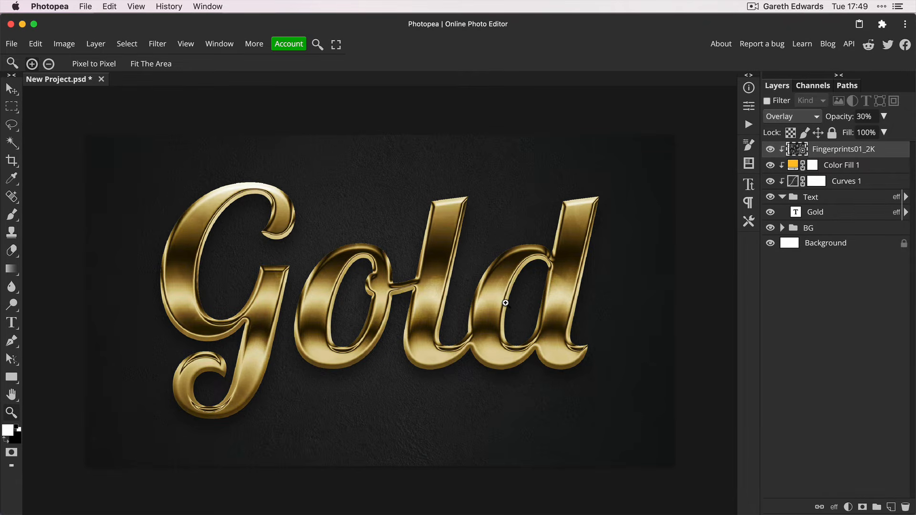
click(505, 302)
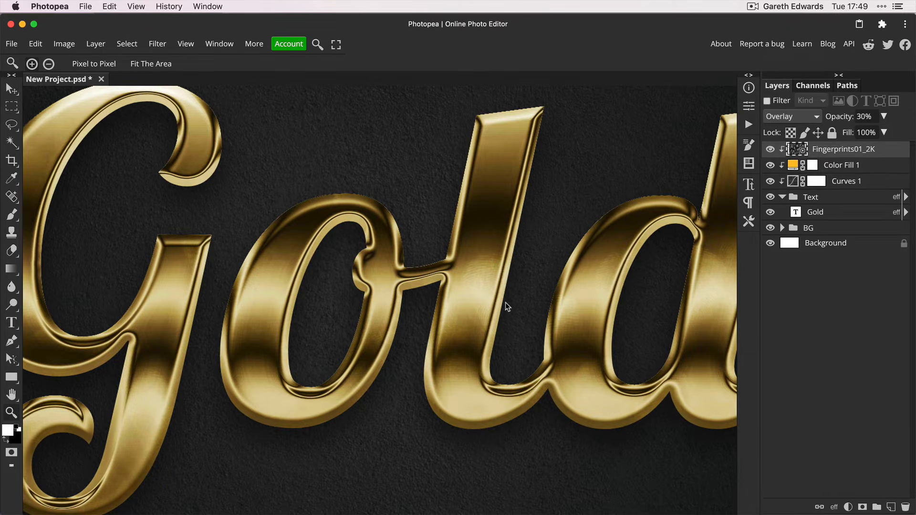
key(super+minus)
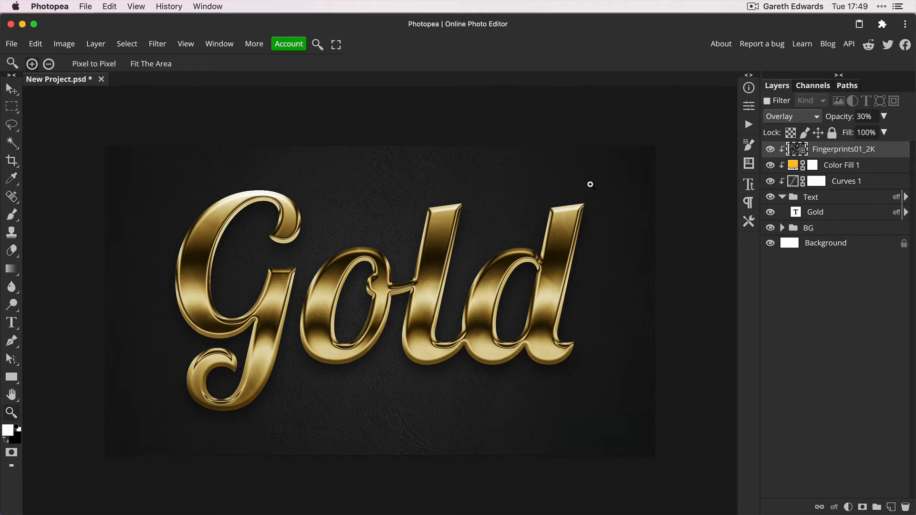
Select the lettering's highlights with Color Range by sampling the bright upper edge of the G, with fuzziness set to 73
click(129, 45)
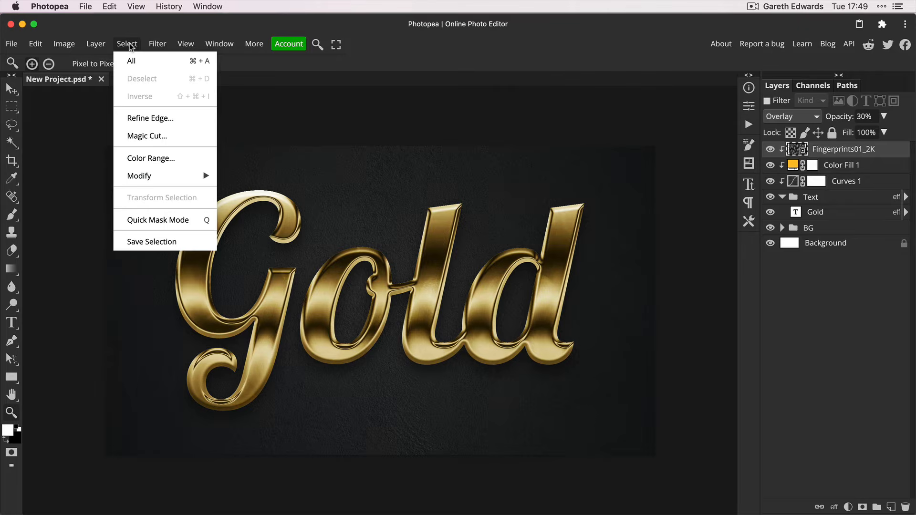
click(161, 158)
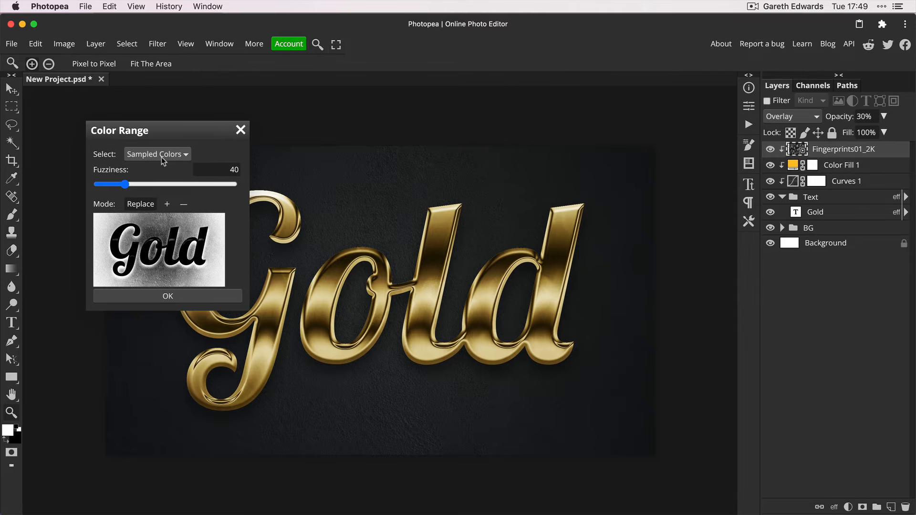
drag(167, 127, 470, 116)
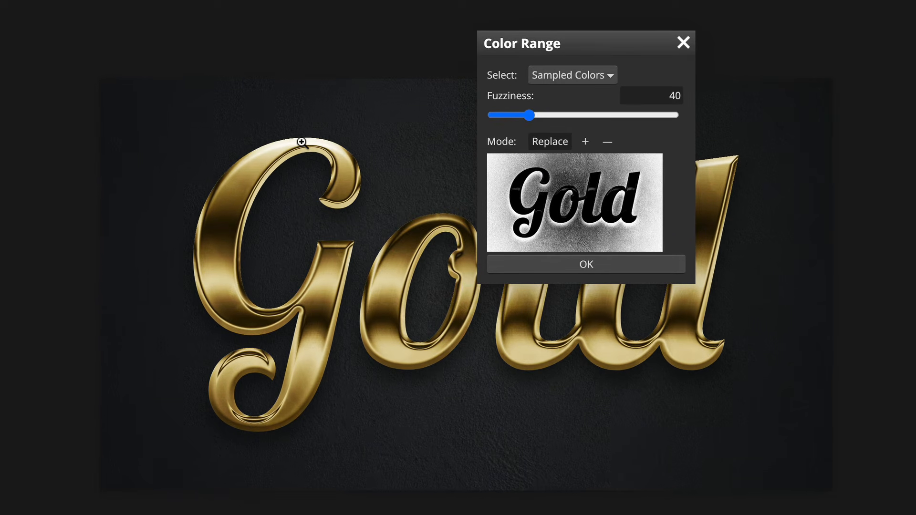
click(260, 192)
click(300, 141)
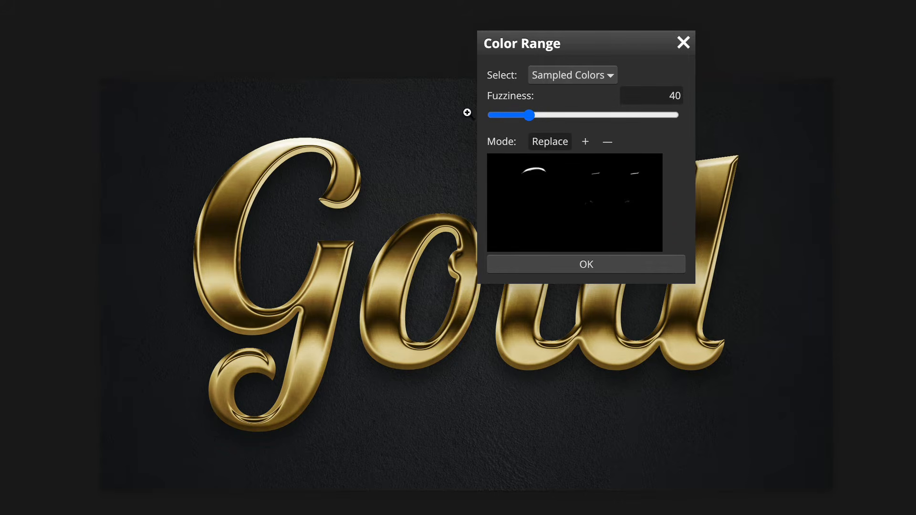
drag(529, 119, 568, 123)
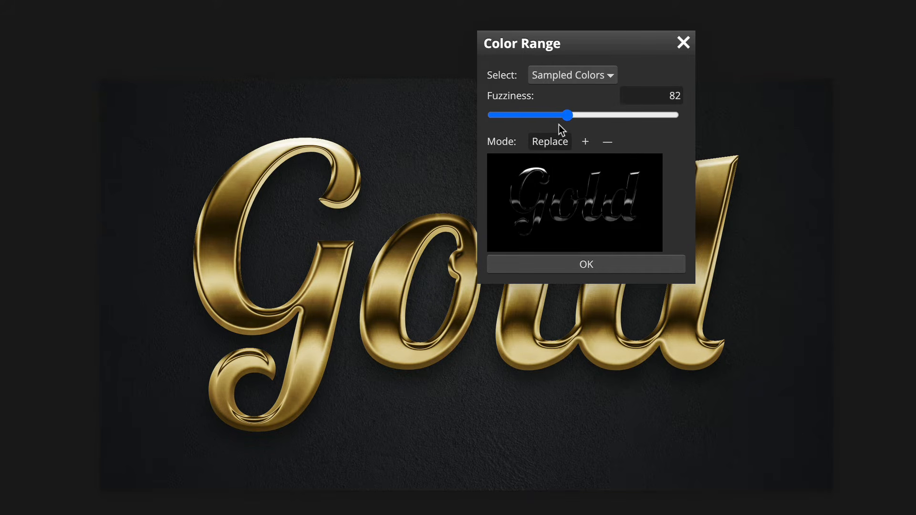
drag(569, 113, 659, 116)
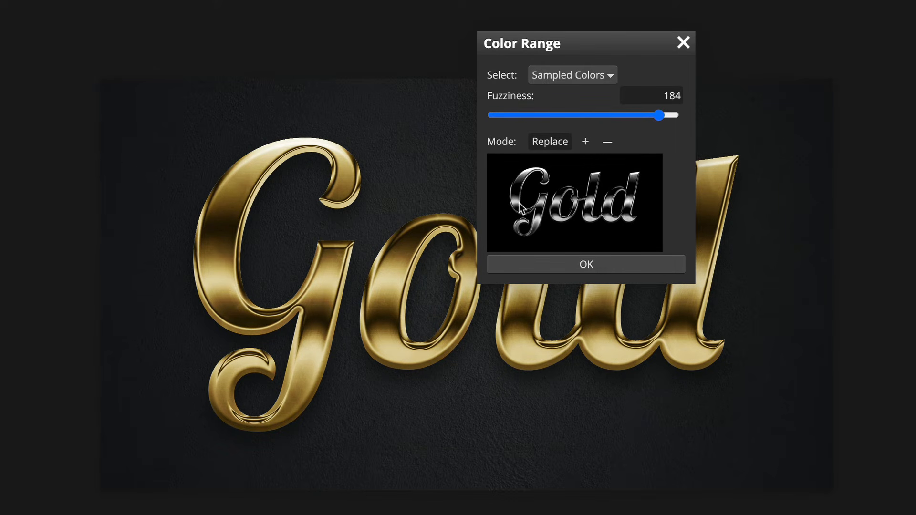
drag(656, 114, 559, 117)
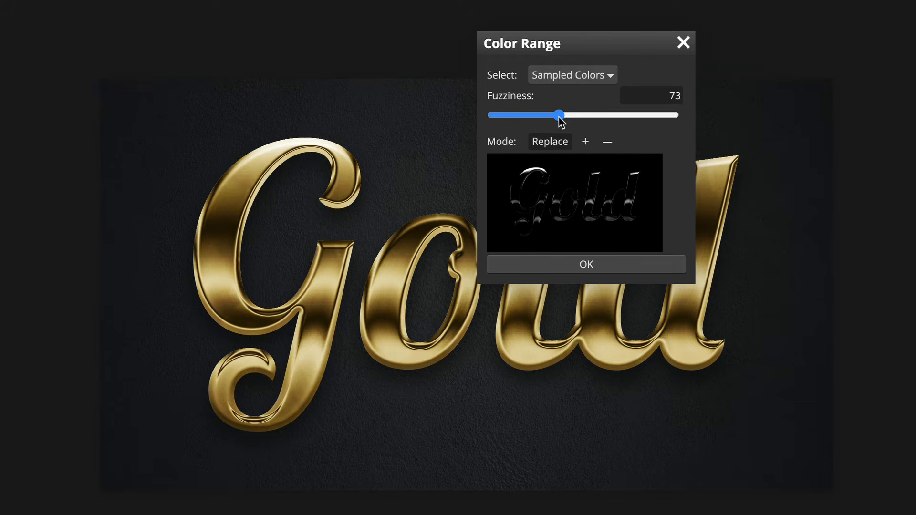
click(594, 267)
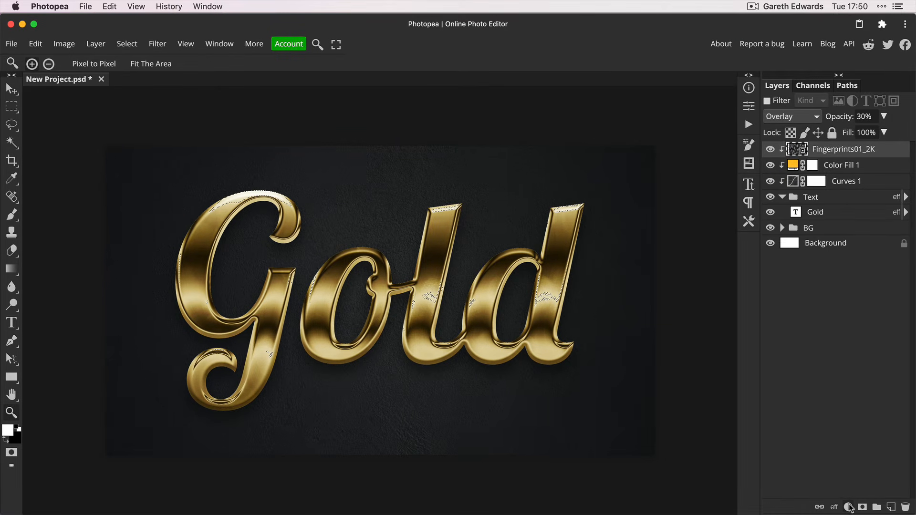
Add a Color Fill layer from the highlight selection in a pale cream, f8f5e7, lightened from a colour sampled on the l
click(848, 507)
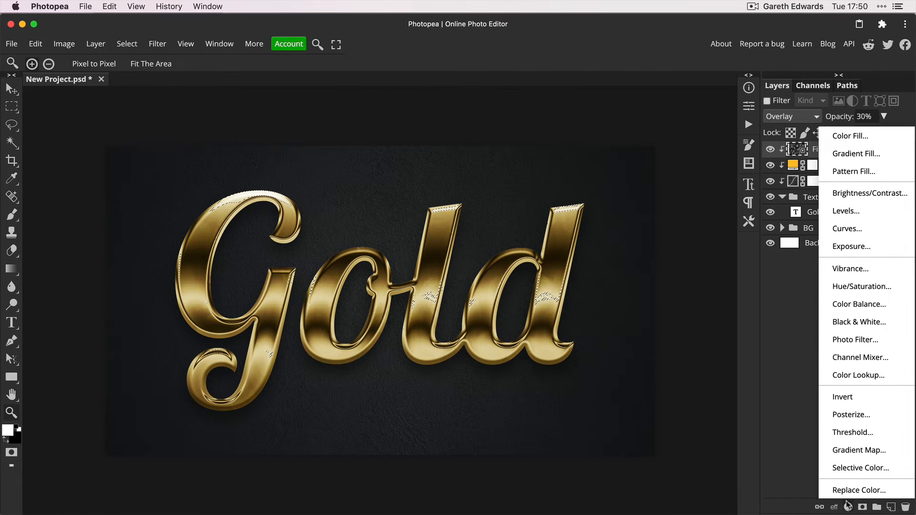
click(841, 137)
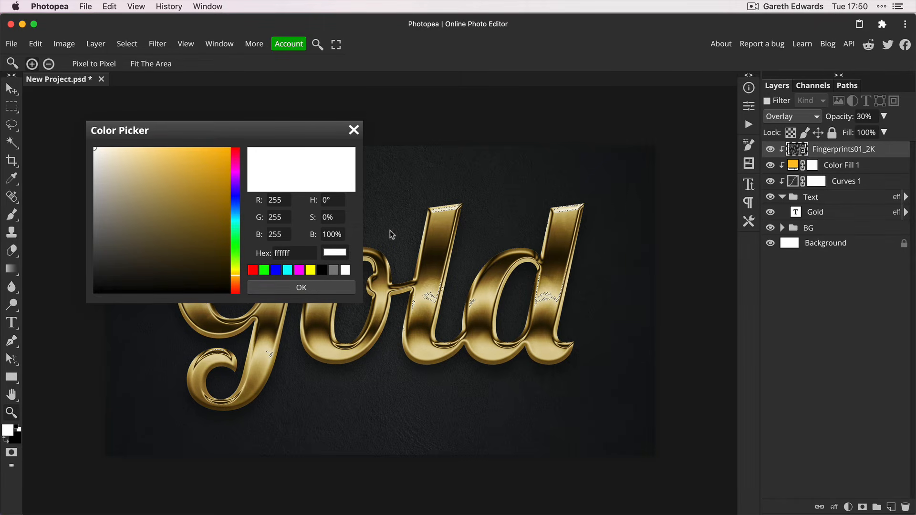
click(448, 209)
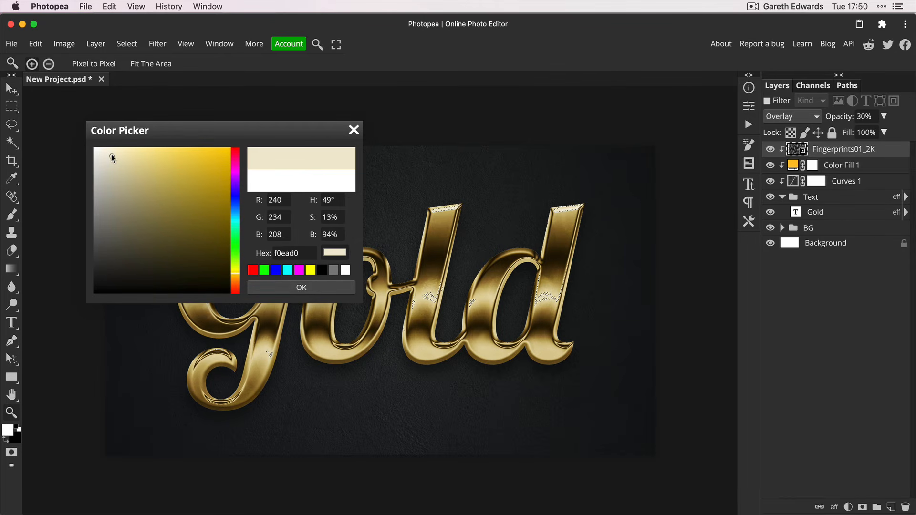
drag(111, 153, 103, 153)
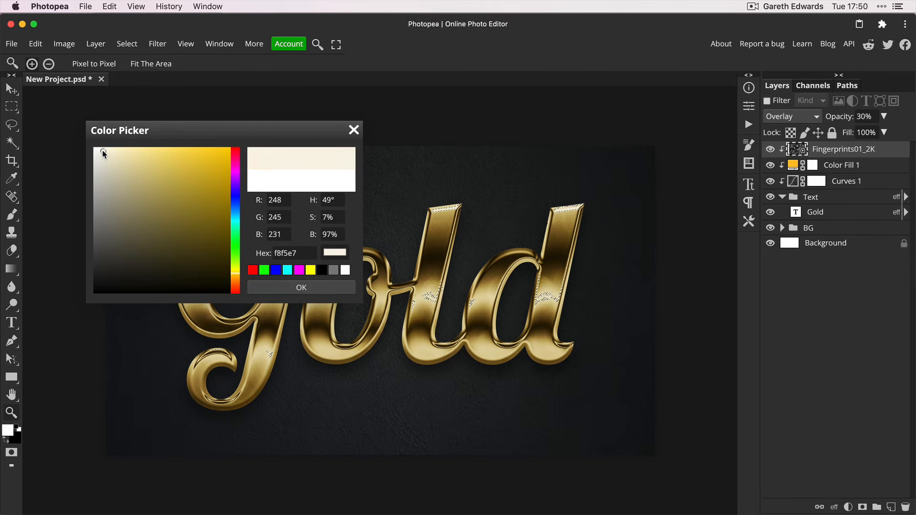
click(300, 288)
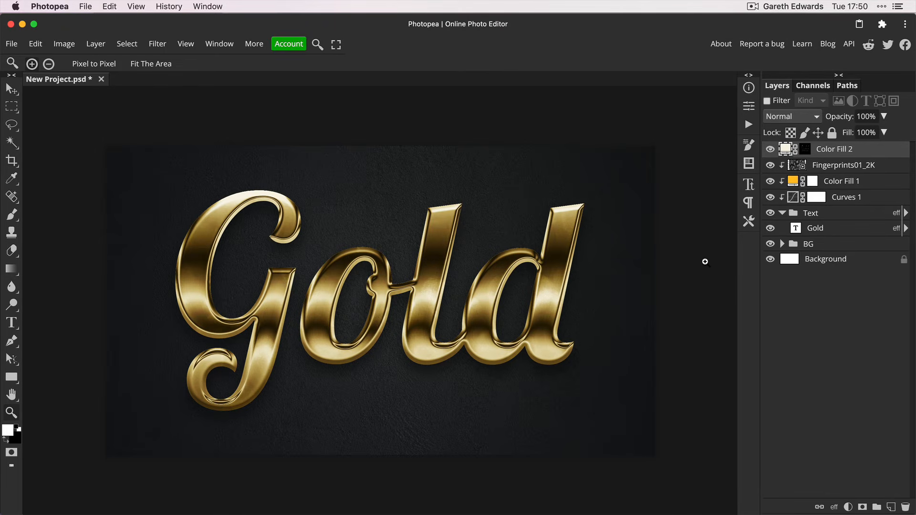
Examine Color Fill 2 in isolation and its mask on its own, restoring the full view of the artwork
alt+click(770, 151)
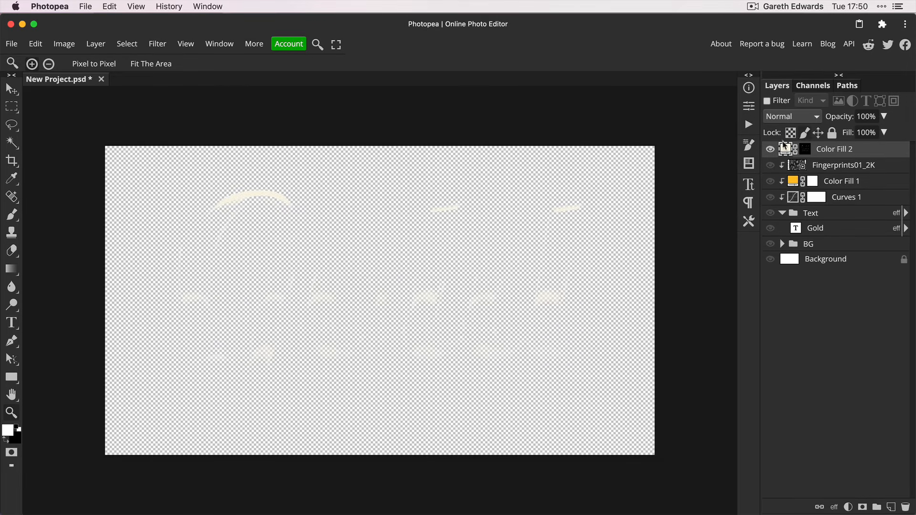
alt+click(771, 151)
alt+click(800, 151)
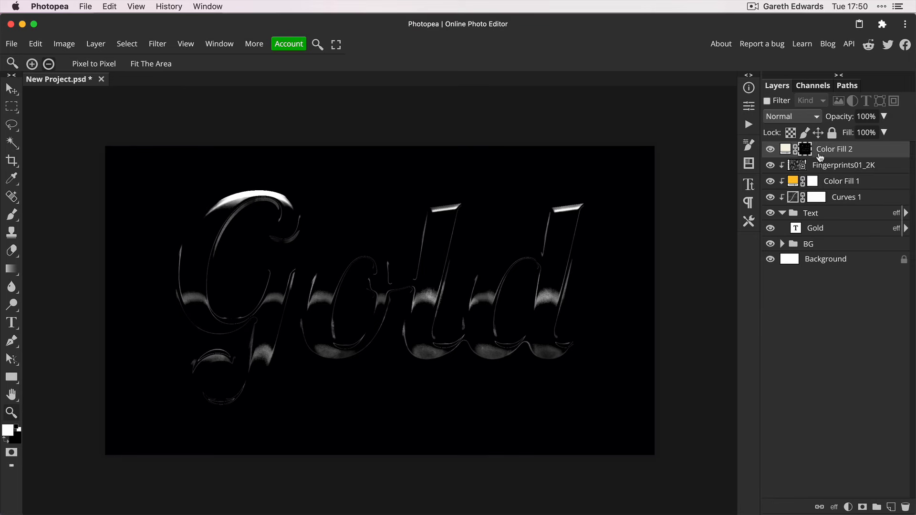
alt+click(805, 151)
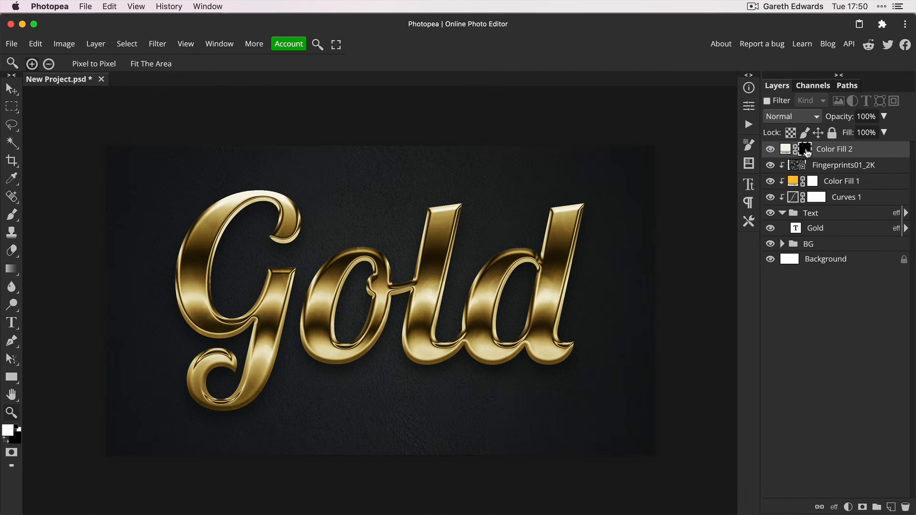
Feather the Color Fill 2 layer's raster mask by 20 px
click(807, 152)
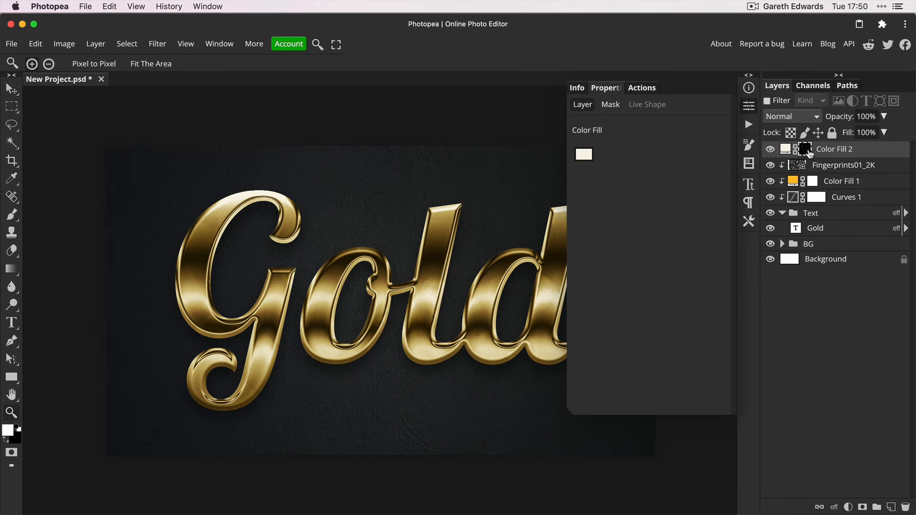
click(610, 104)
drag(511, 137, 452, 128)
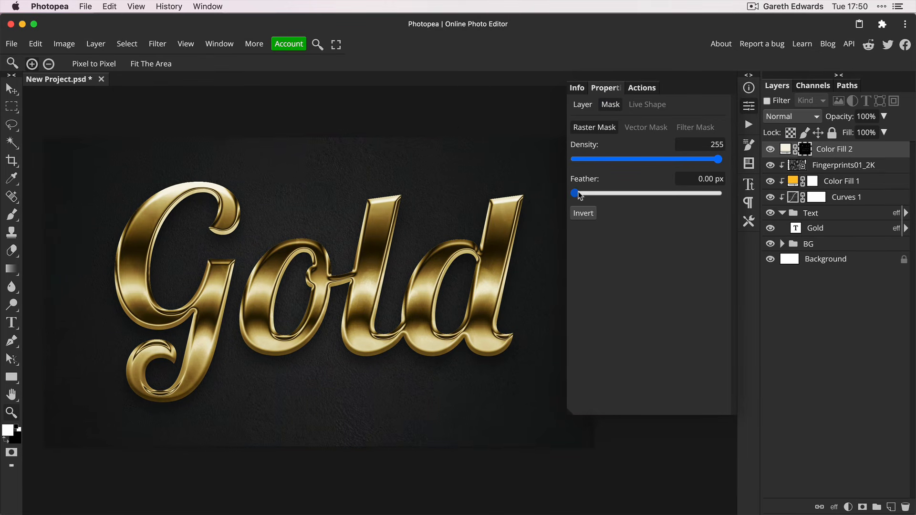
drag(578, 194, 619, 206)
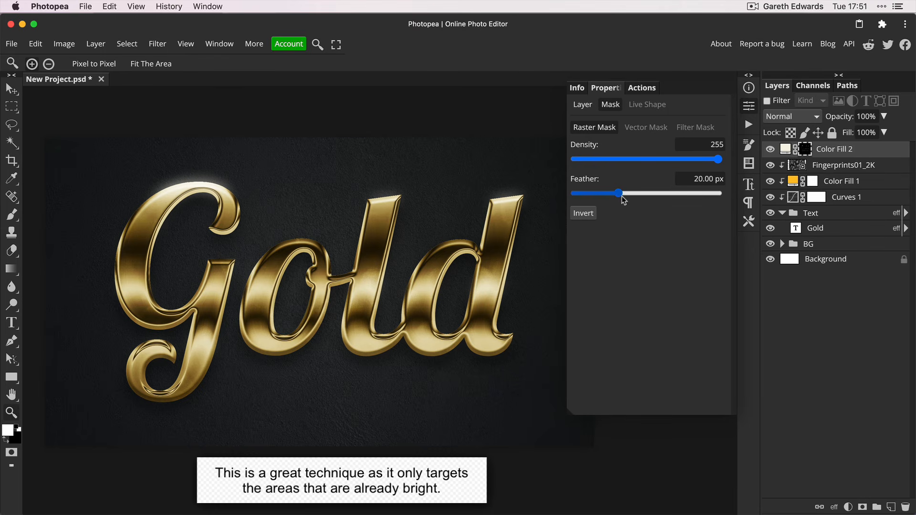
Increase the feather of Color Fill 2's raster mask to 26 px and reduce the layer's opacity to 50%
drag(622, 197, 620, 198)
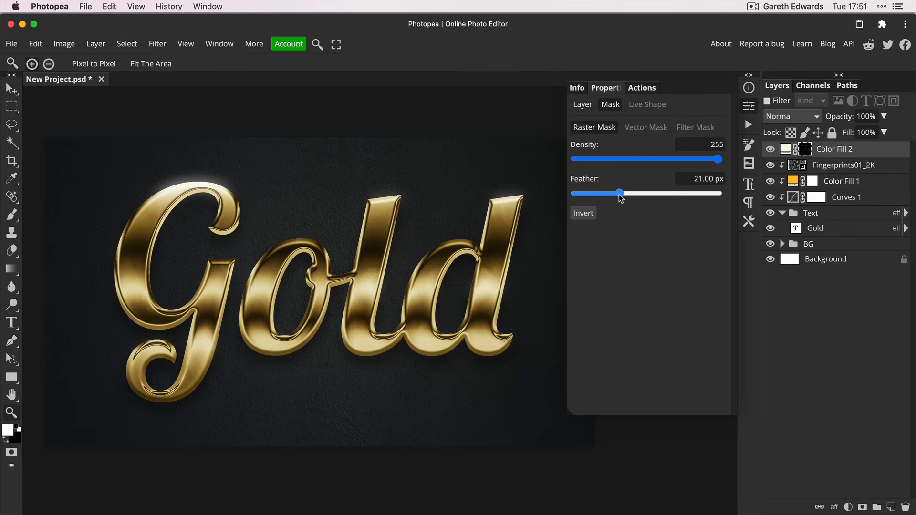
drag(620, 198, 623, 200)
drag(842, 114, 822, 120)
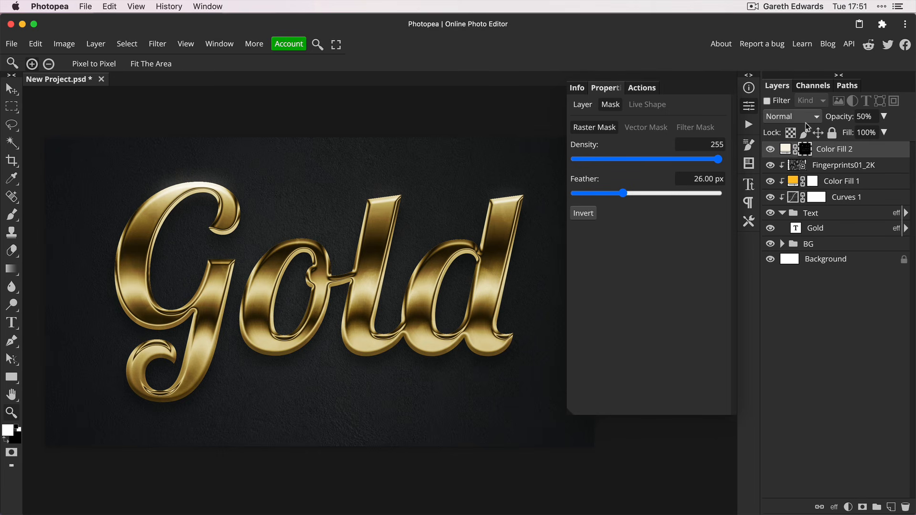
Compare the lettering with the Color Fill 2 glow hidden and shown, leaving the layer visible
click(770, 151)
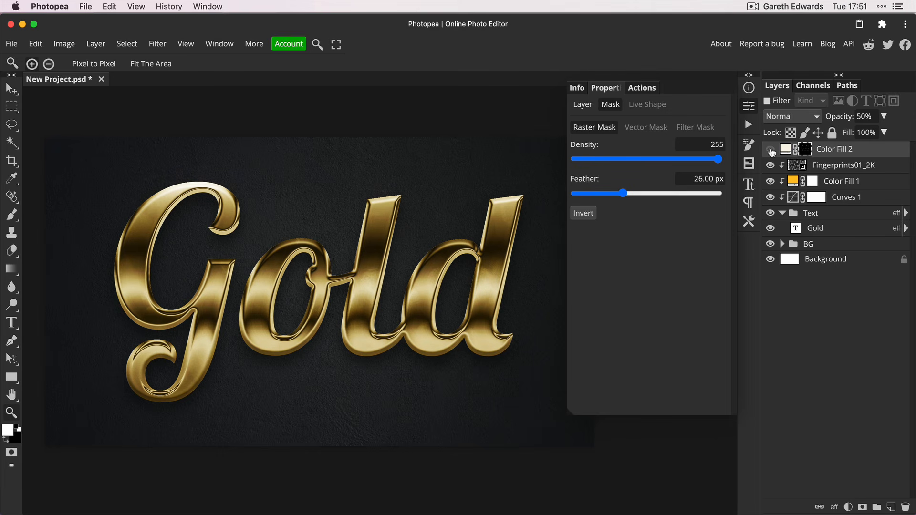
click(771, 152)
click(771, 152)
click(772, 152)
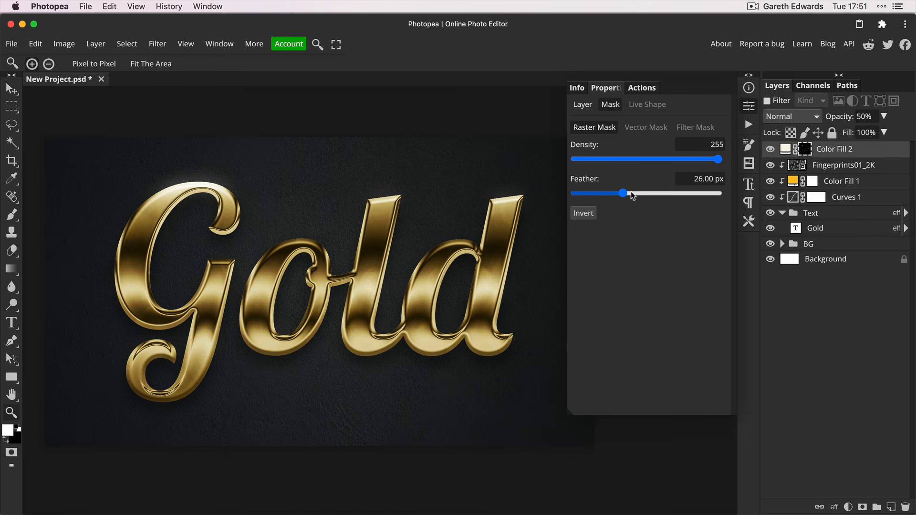
Set the feather of Color Fill 2's raster mask to 25 px and close the mask properties
drag(623, 195, 623, 195)
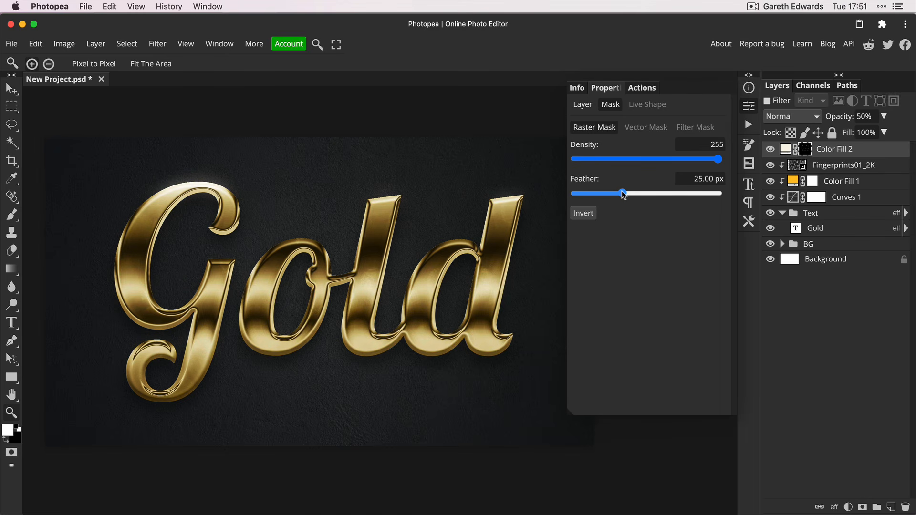
click(748, 105)
drag(510, 253, 568, 254)
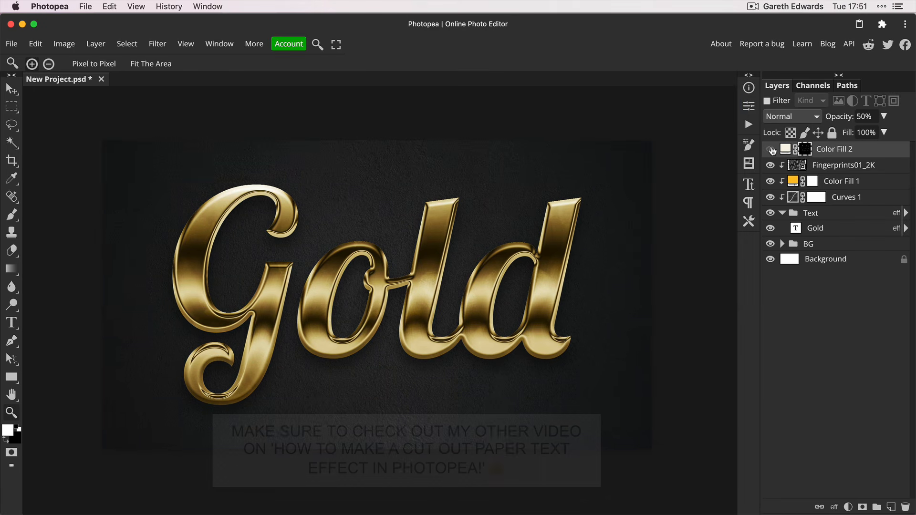